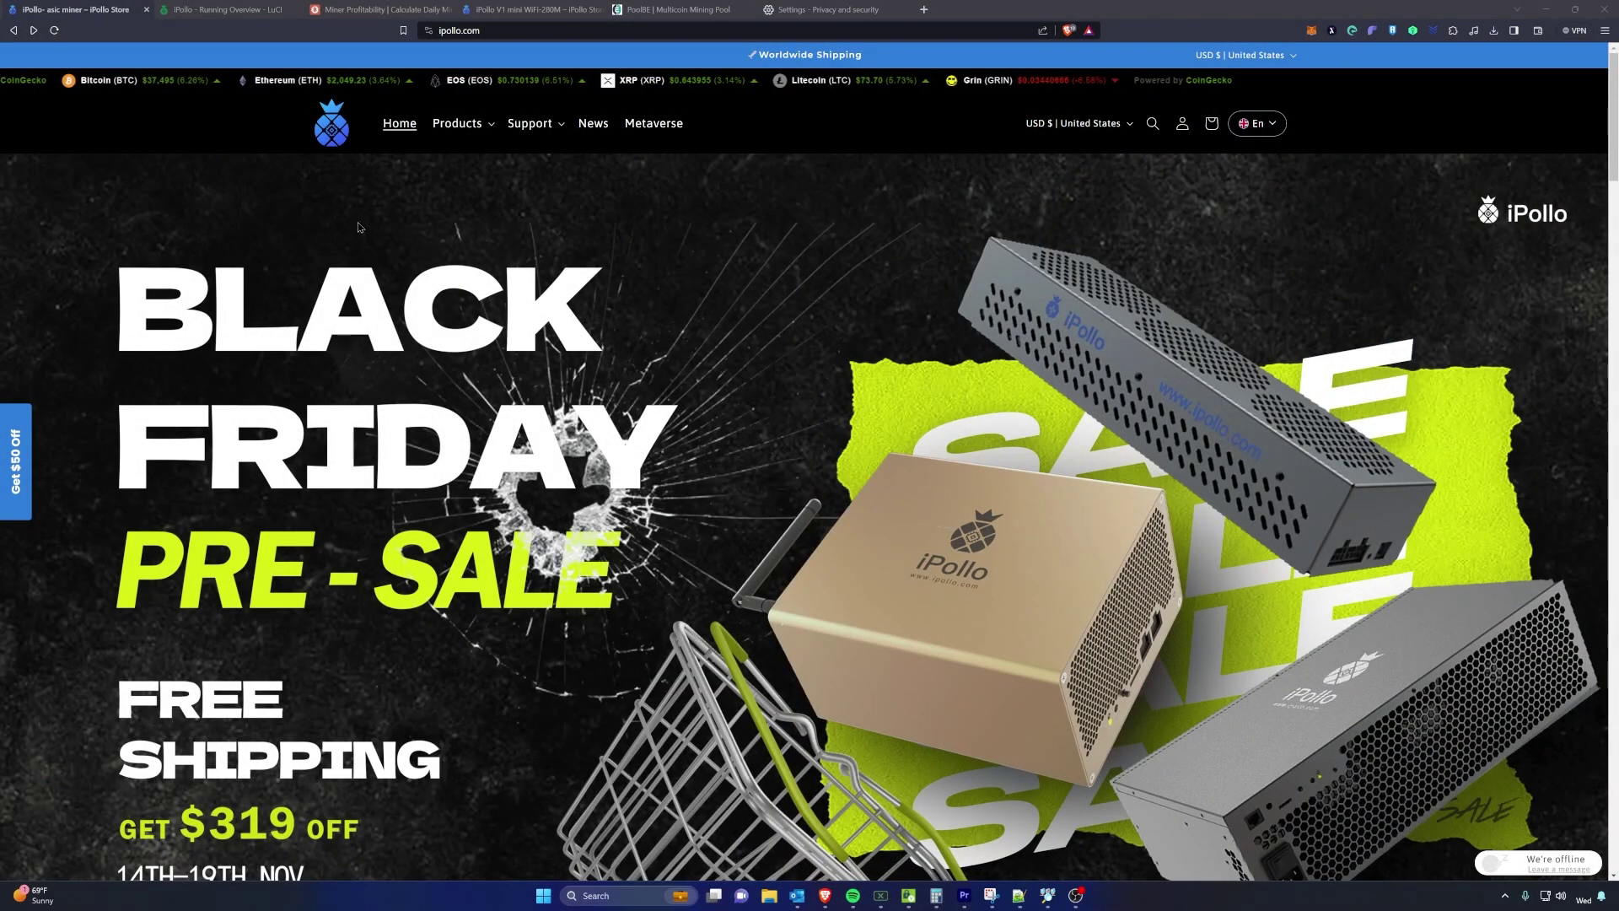
Switch from the ipollo.com store to the miner's Running Overview dashboard.
key("ctrl+Tab")
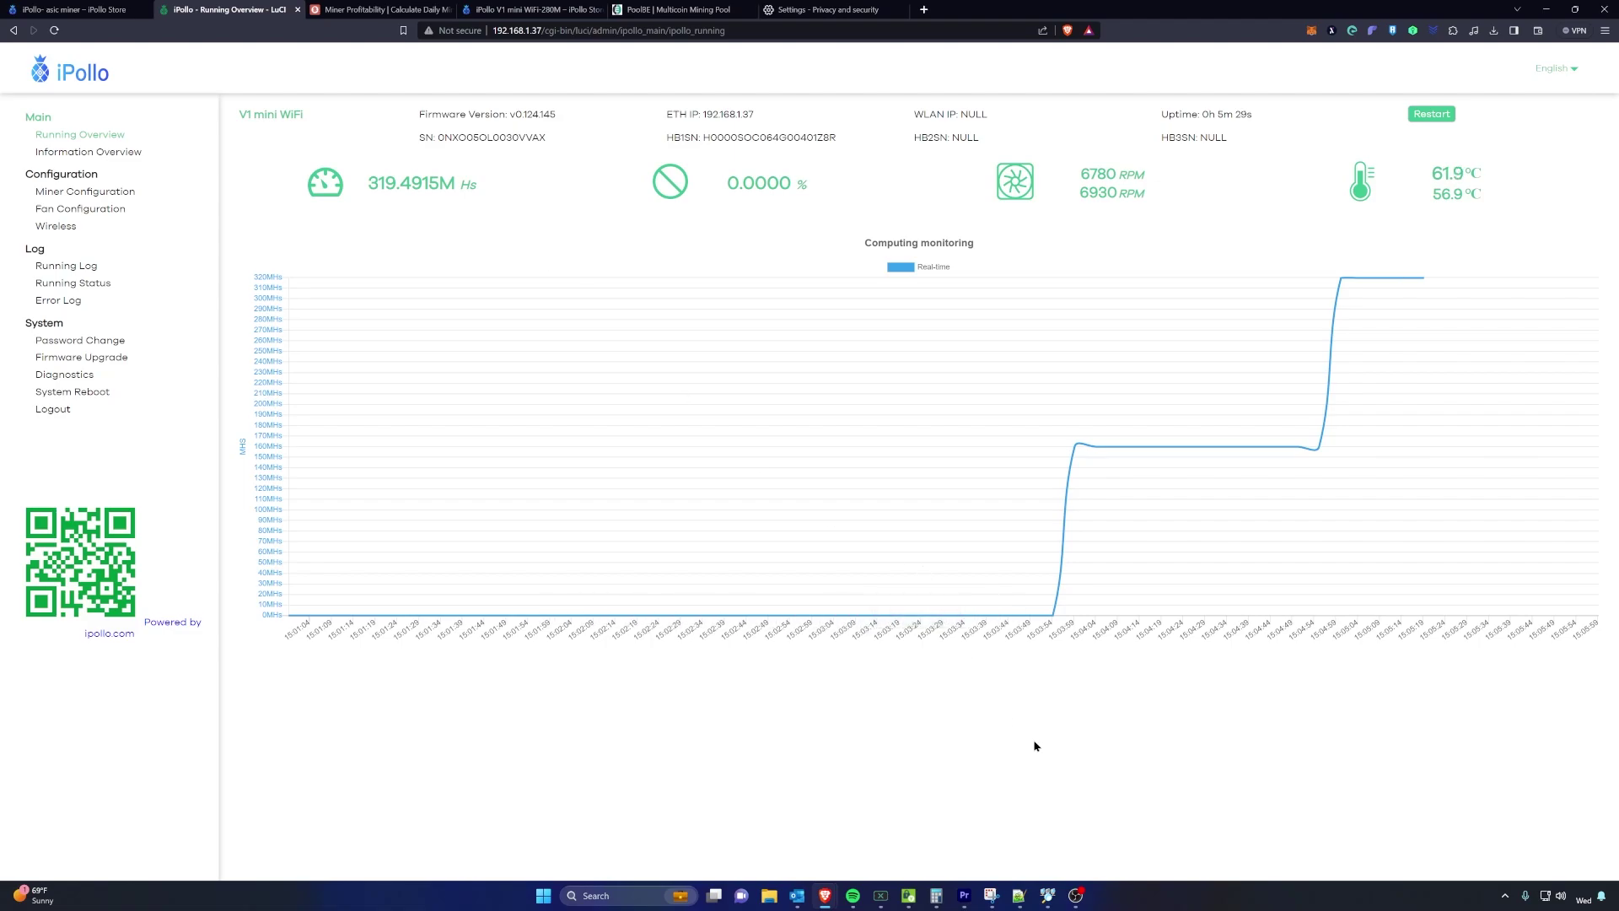
left_click(1049, 897)
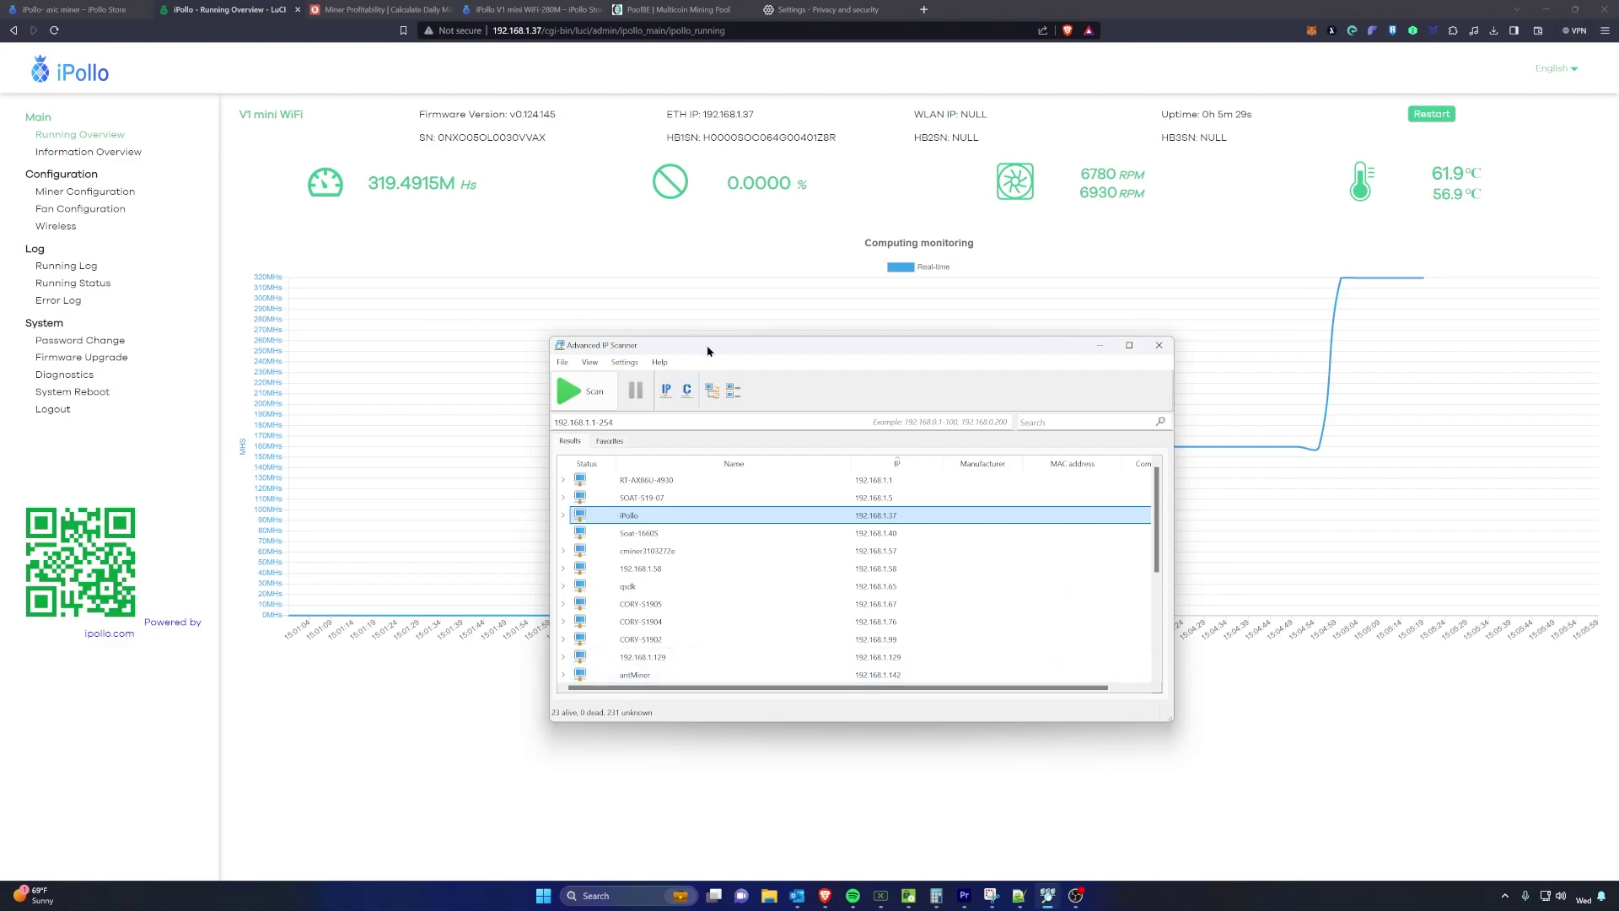
left_click_drag(704, 346, 758, 349)
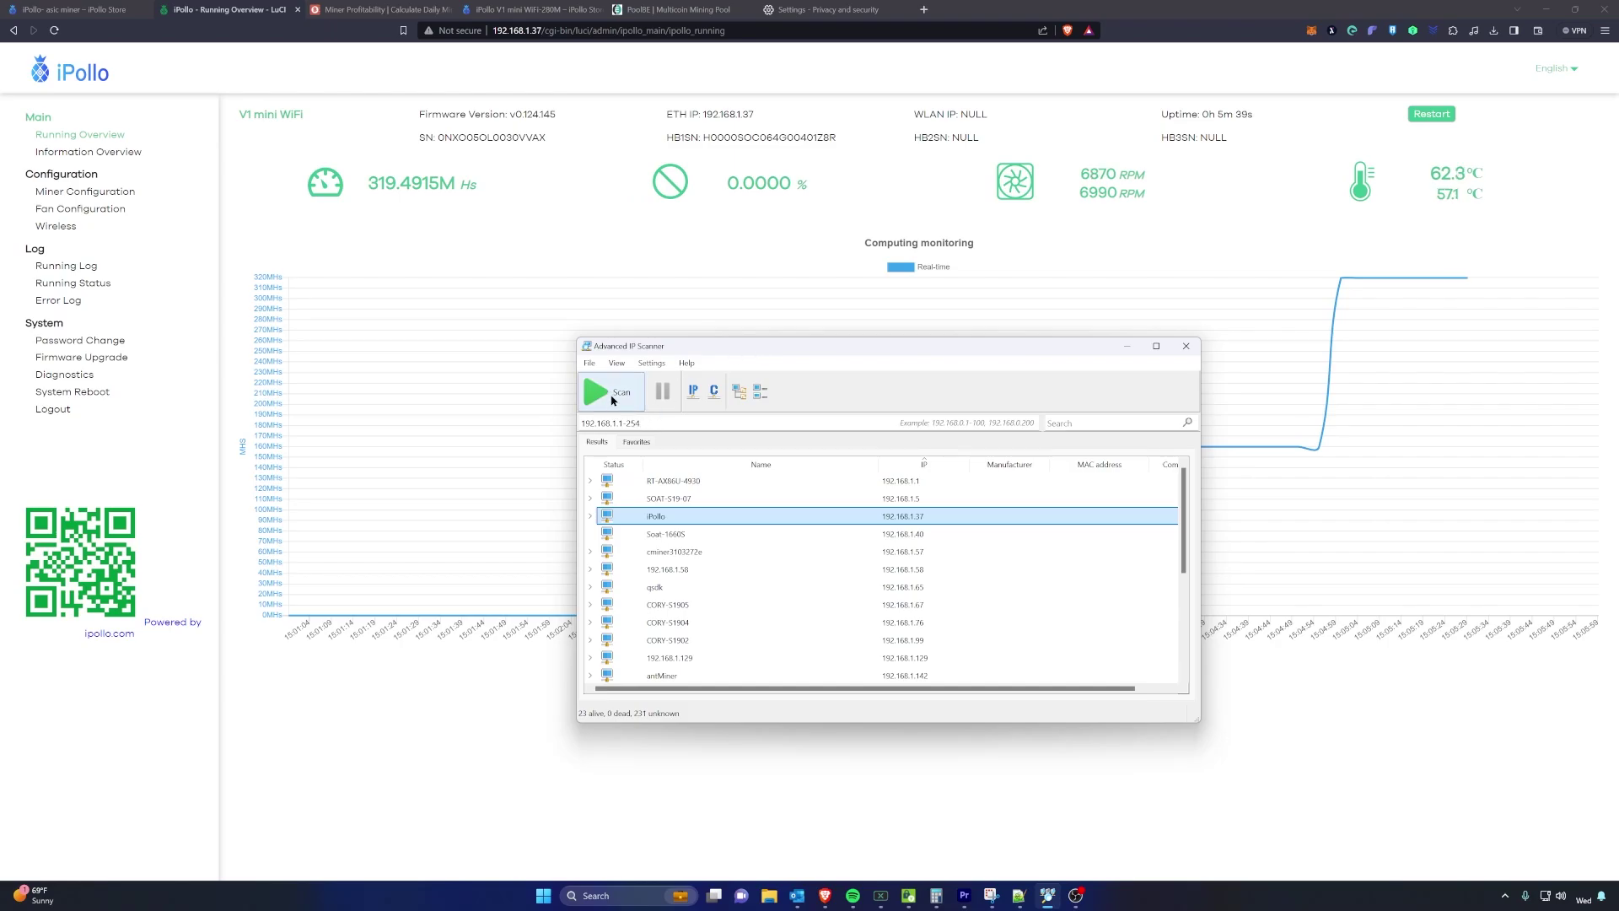
left_click(590, 516)
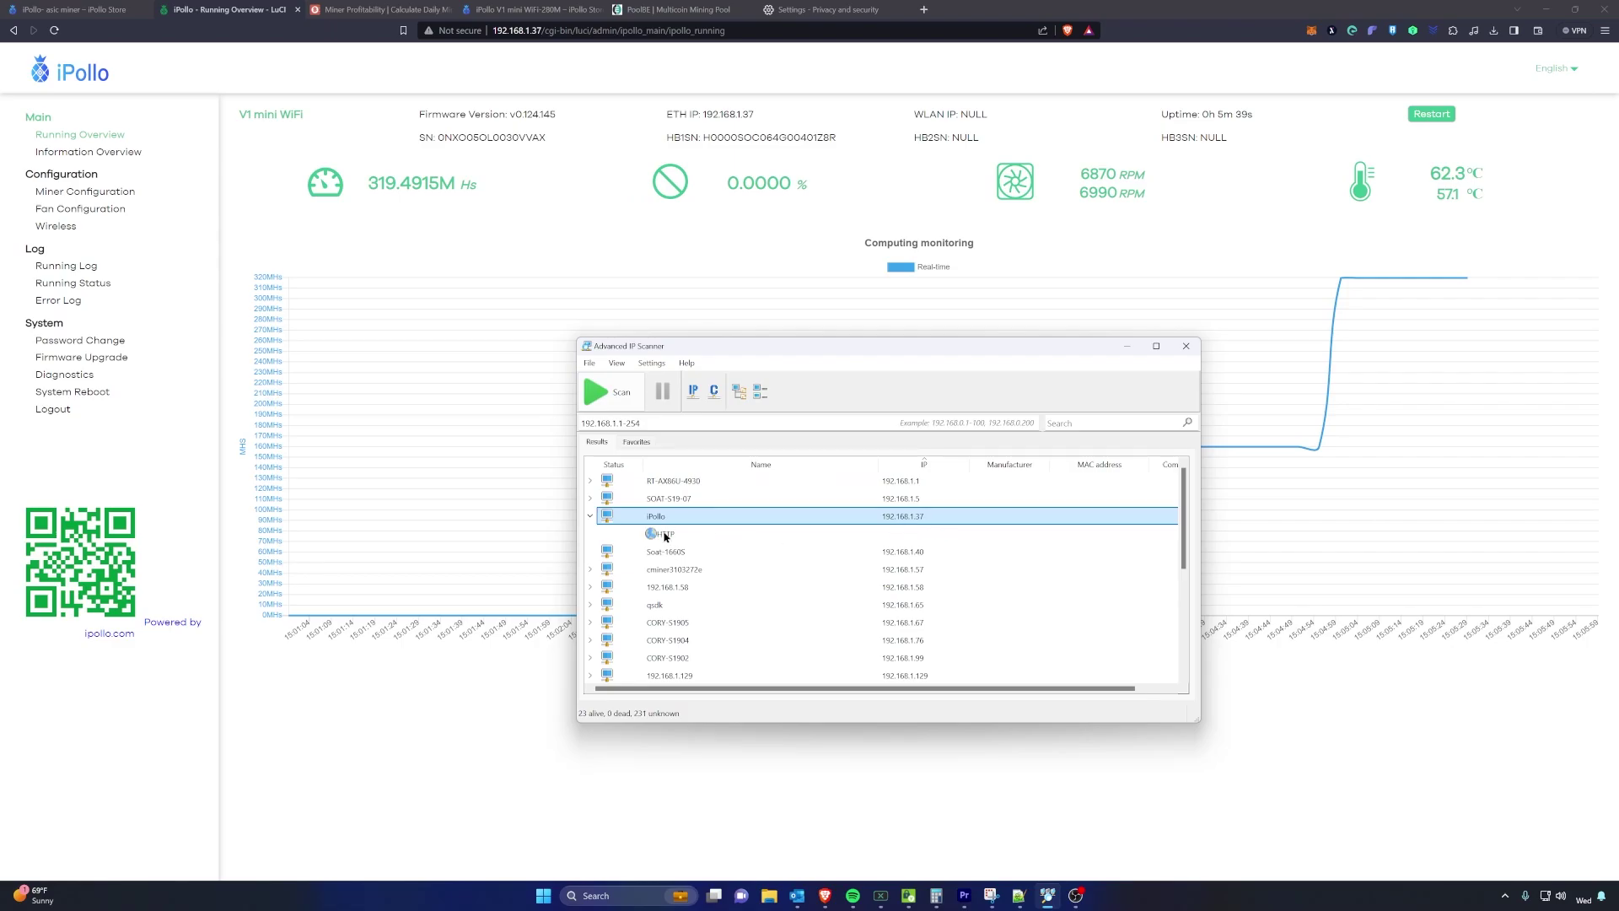
left_click(666, 534)
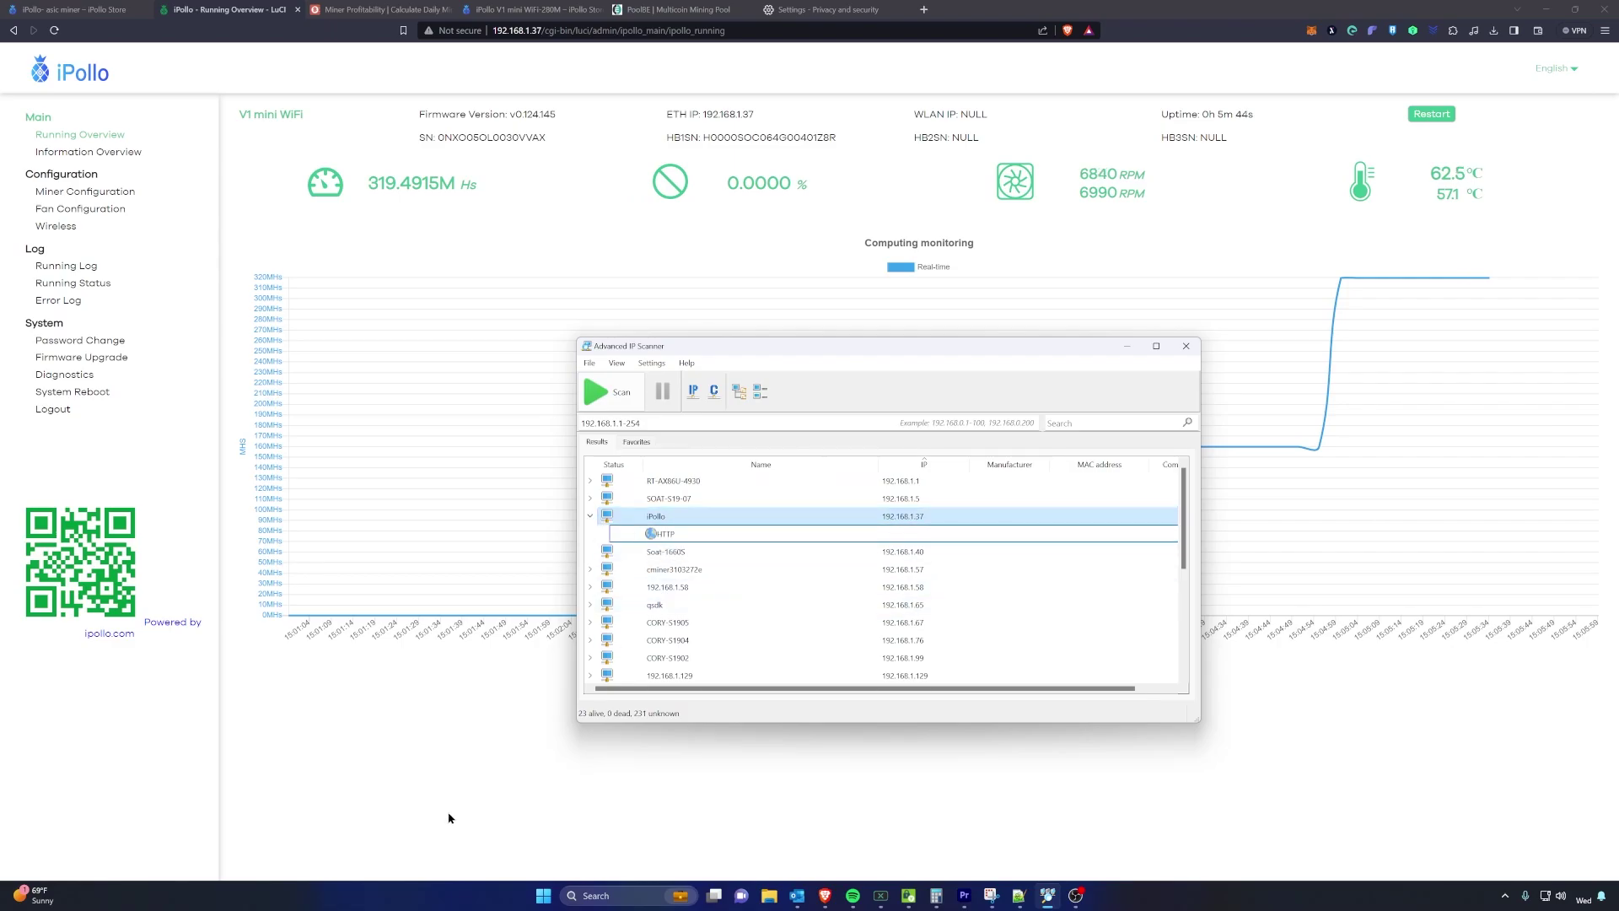
left_click(539, 810)
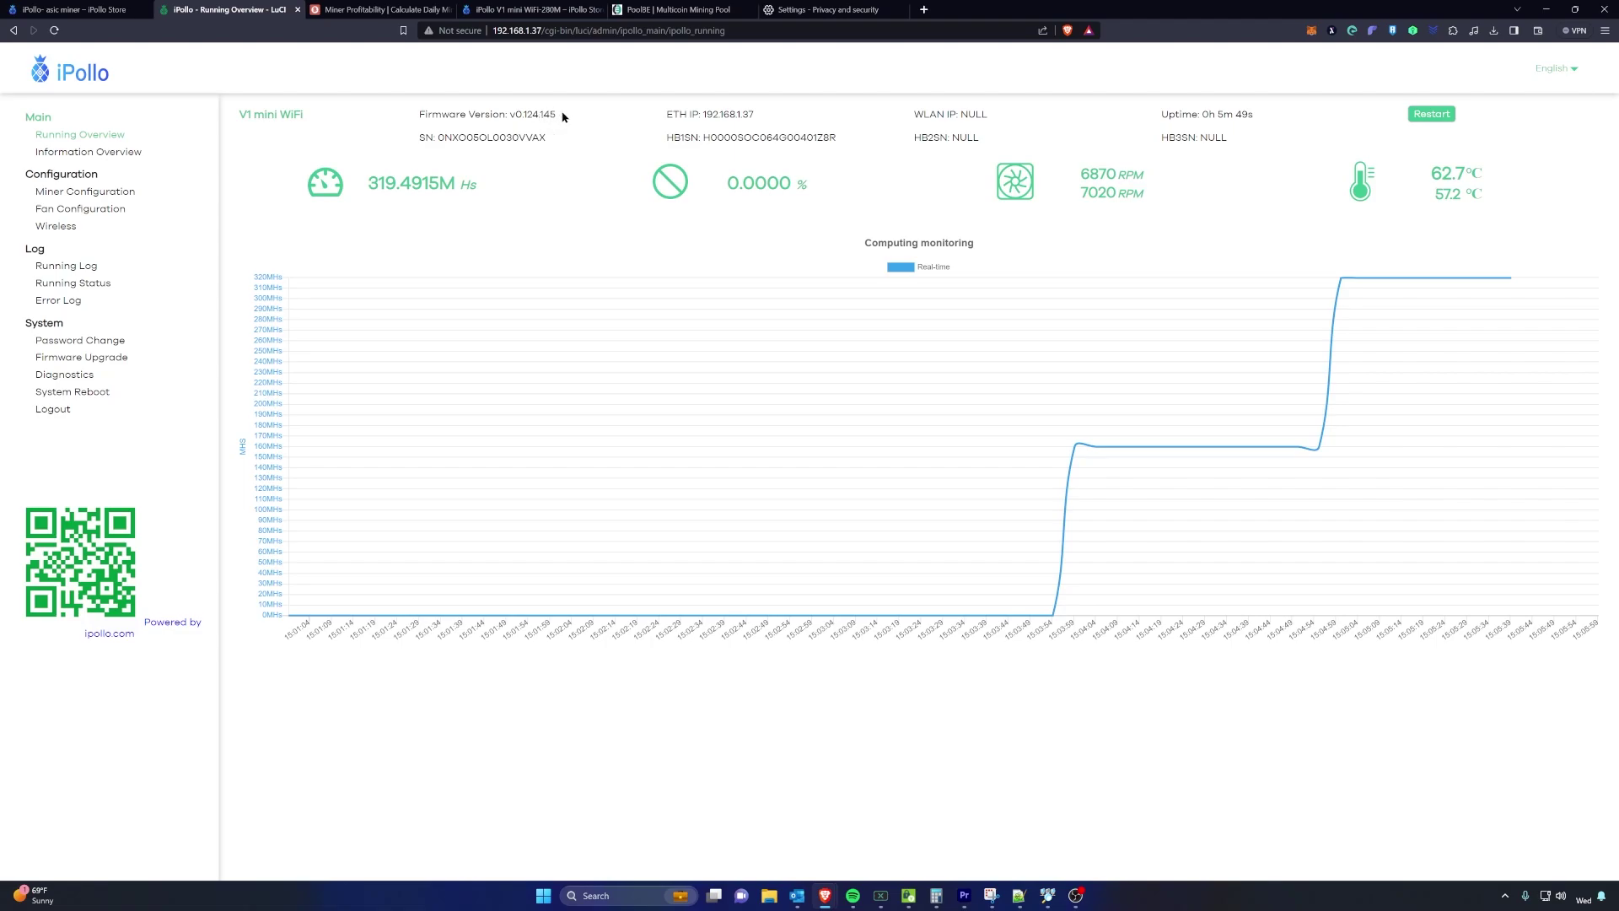
Note firmware v0.124.145, then reach the store's Support > Firmware Download > V Series Firmware page.
left_click_drag(559, 116, 512, 122)
left_click(57, 14)
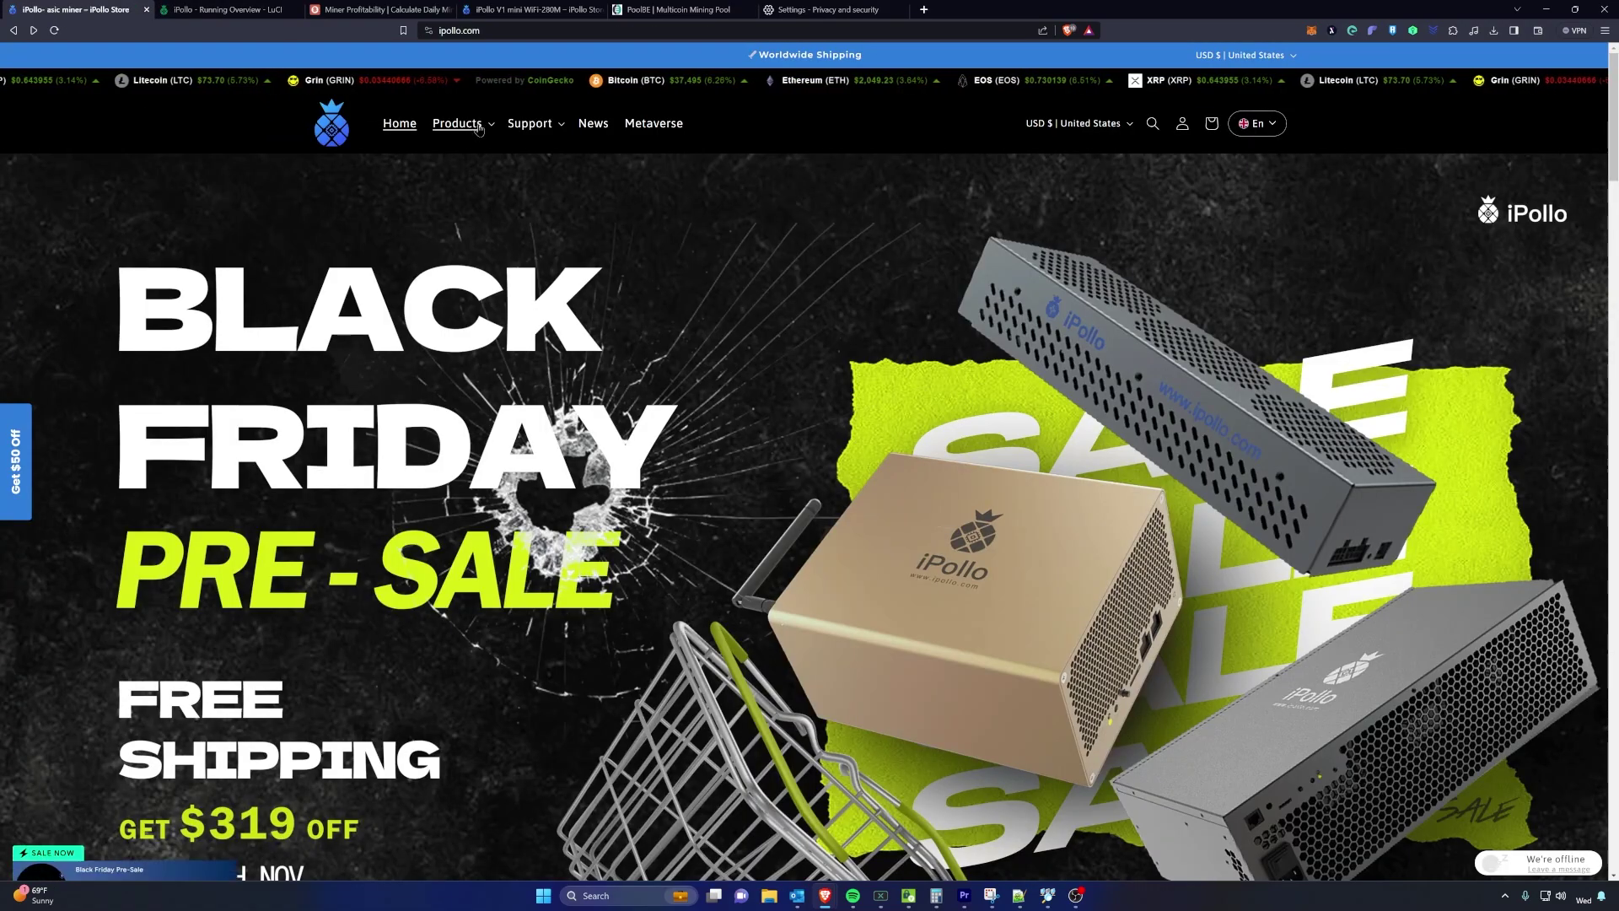
left_click(560, 126)
left_click(614, 209)
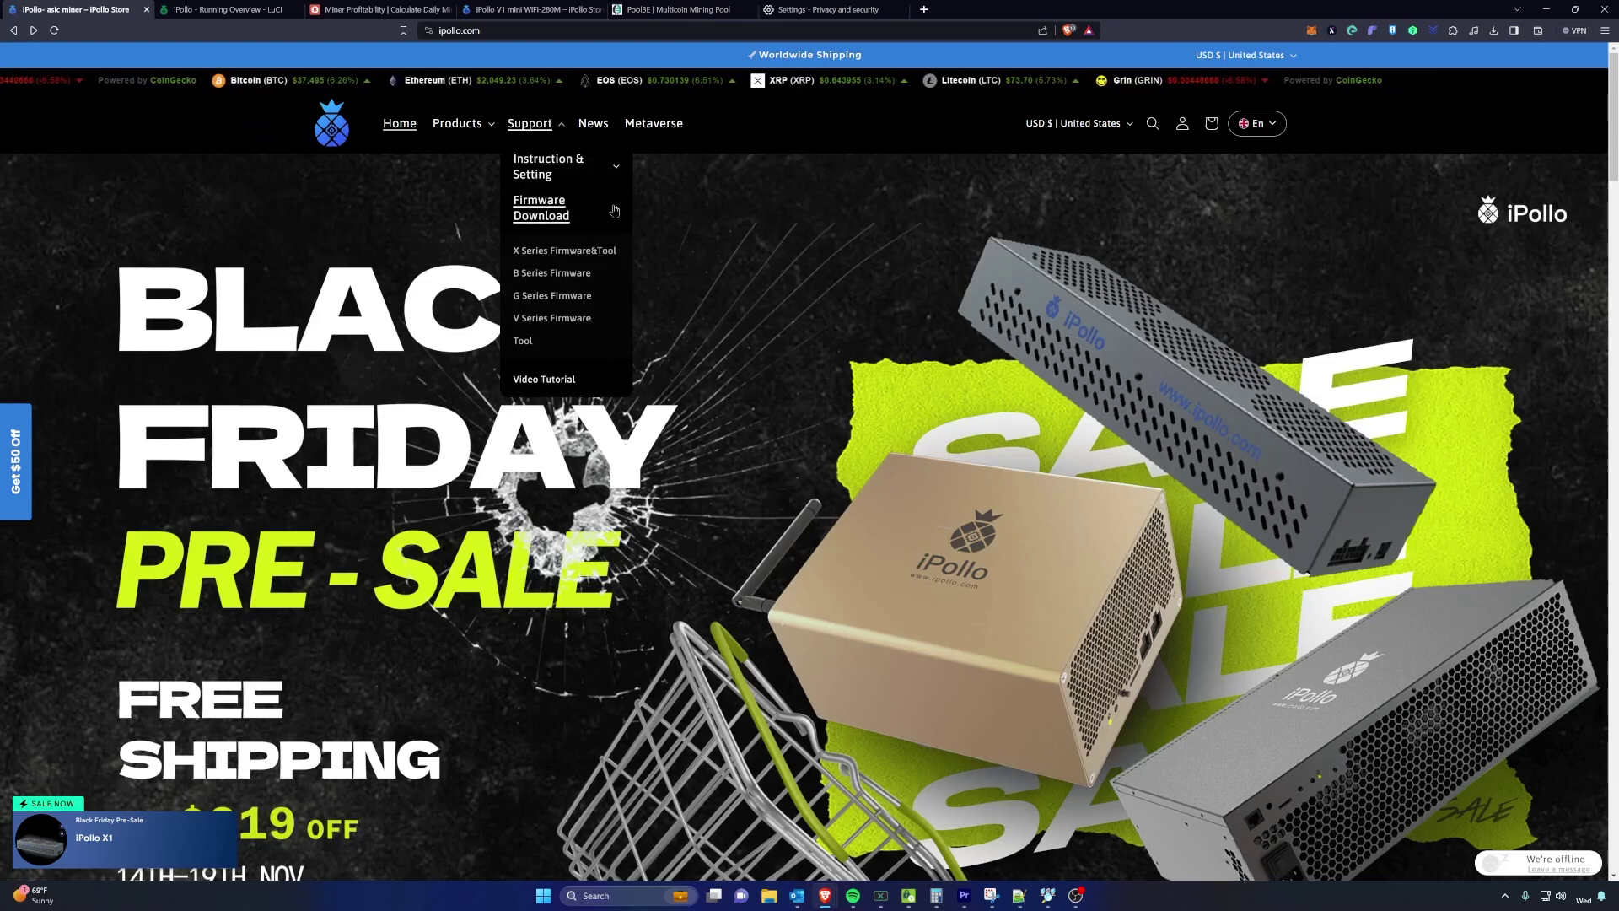
left_click(564, 322)
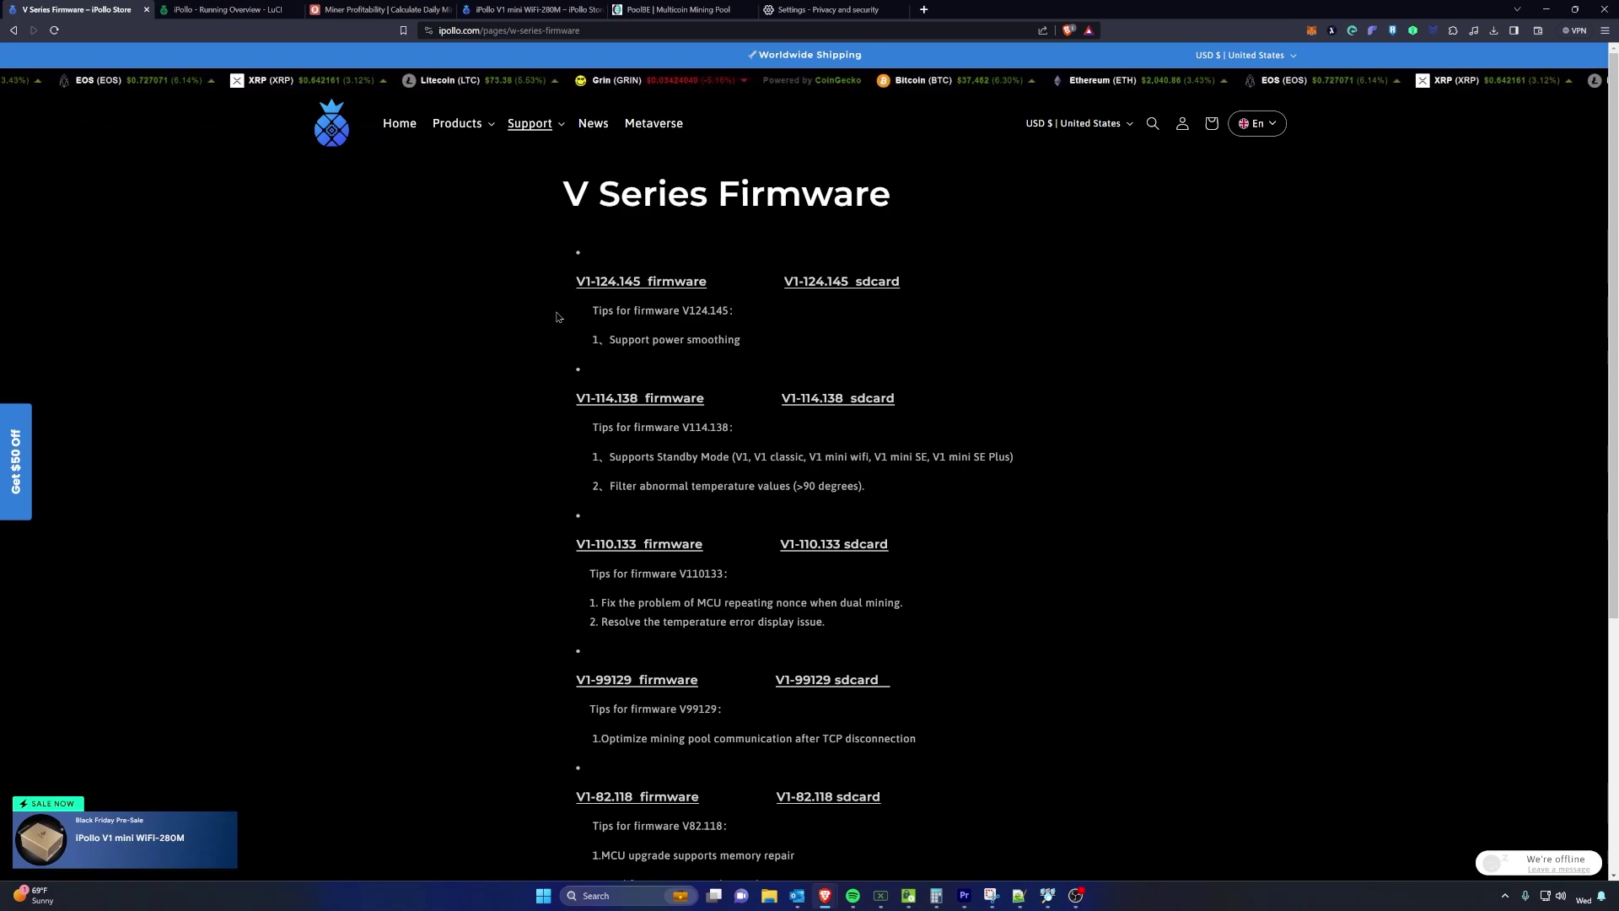
left_click(224, 12)
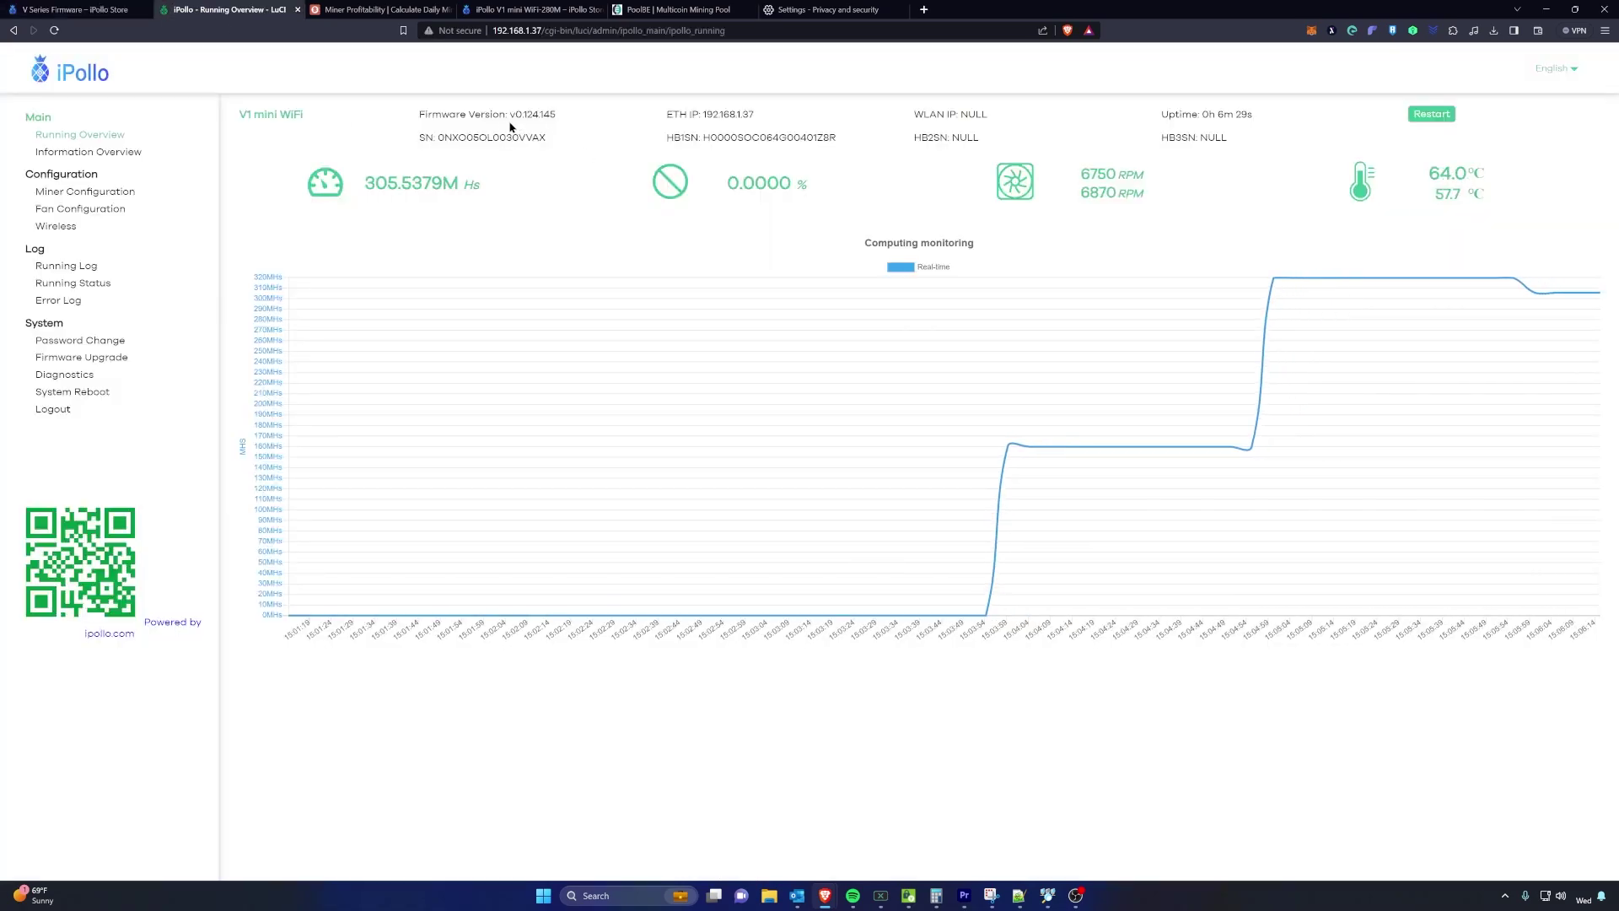
left_click(48, 11)
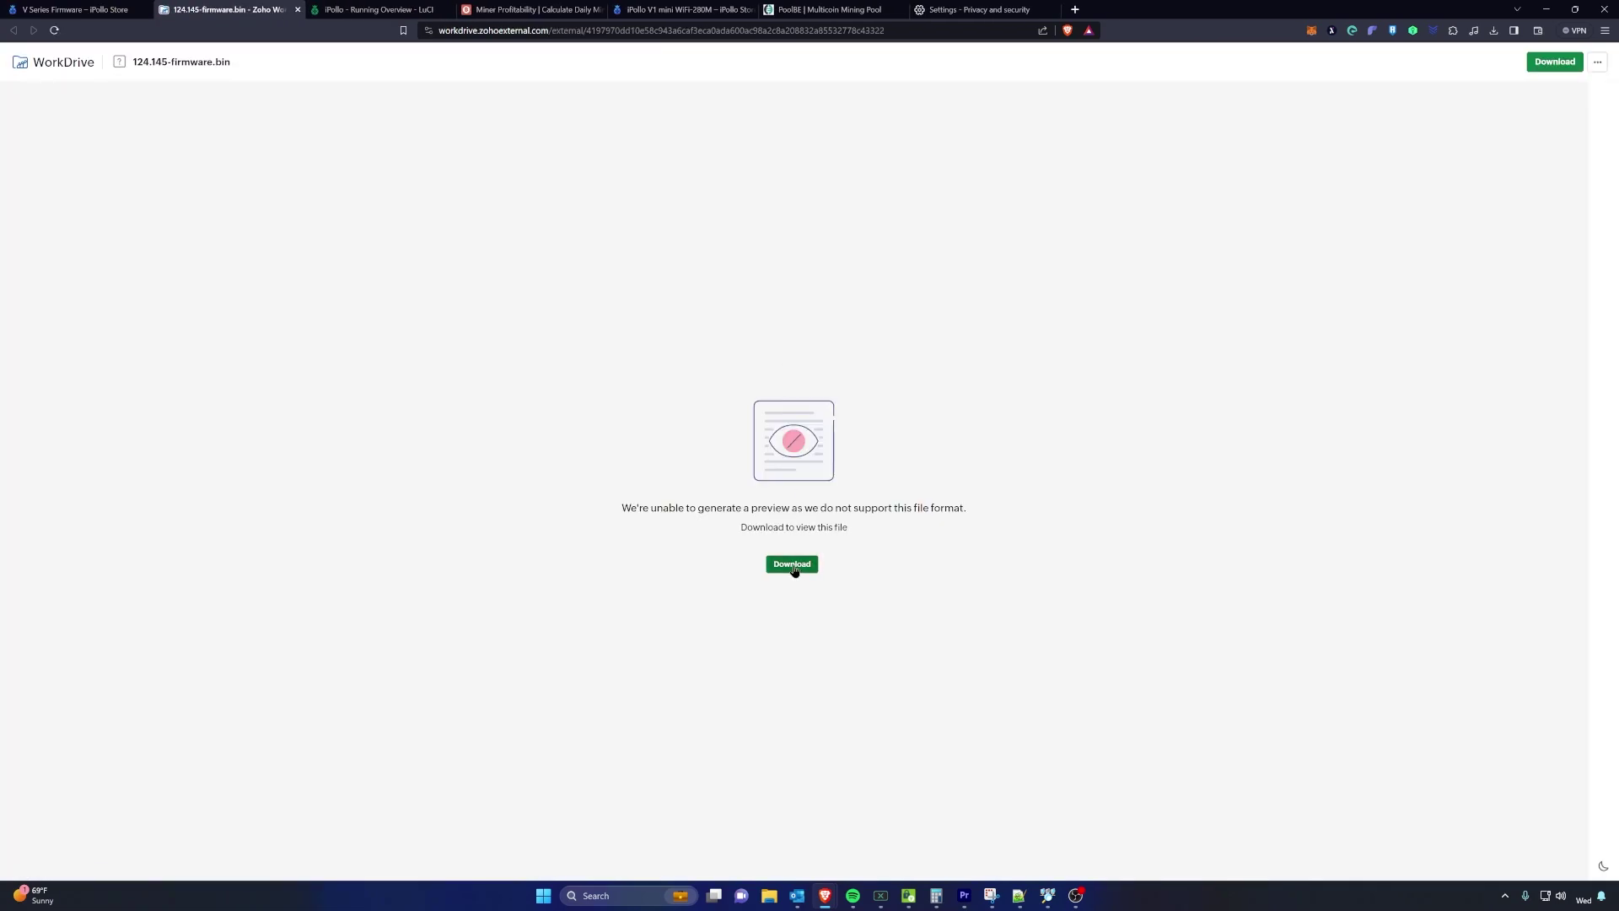
Save 124.145-firmware.bin into Downloads, replacing the existing copy.
left_click(793, 565)
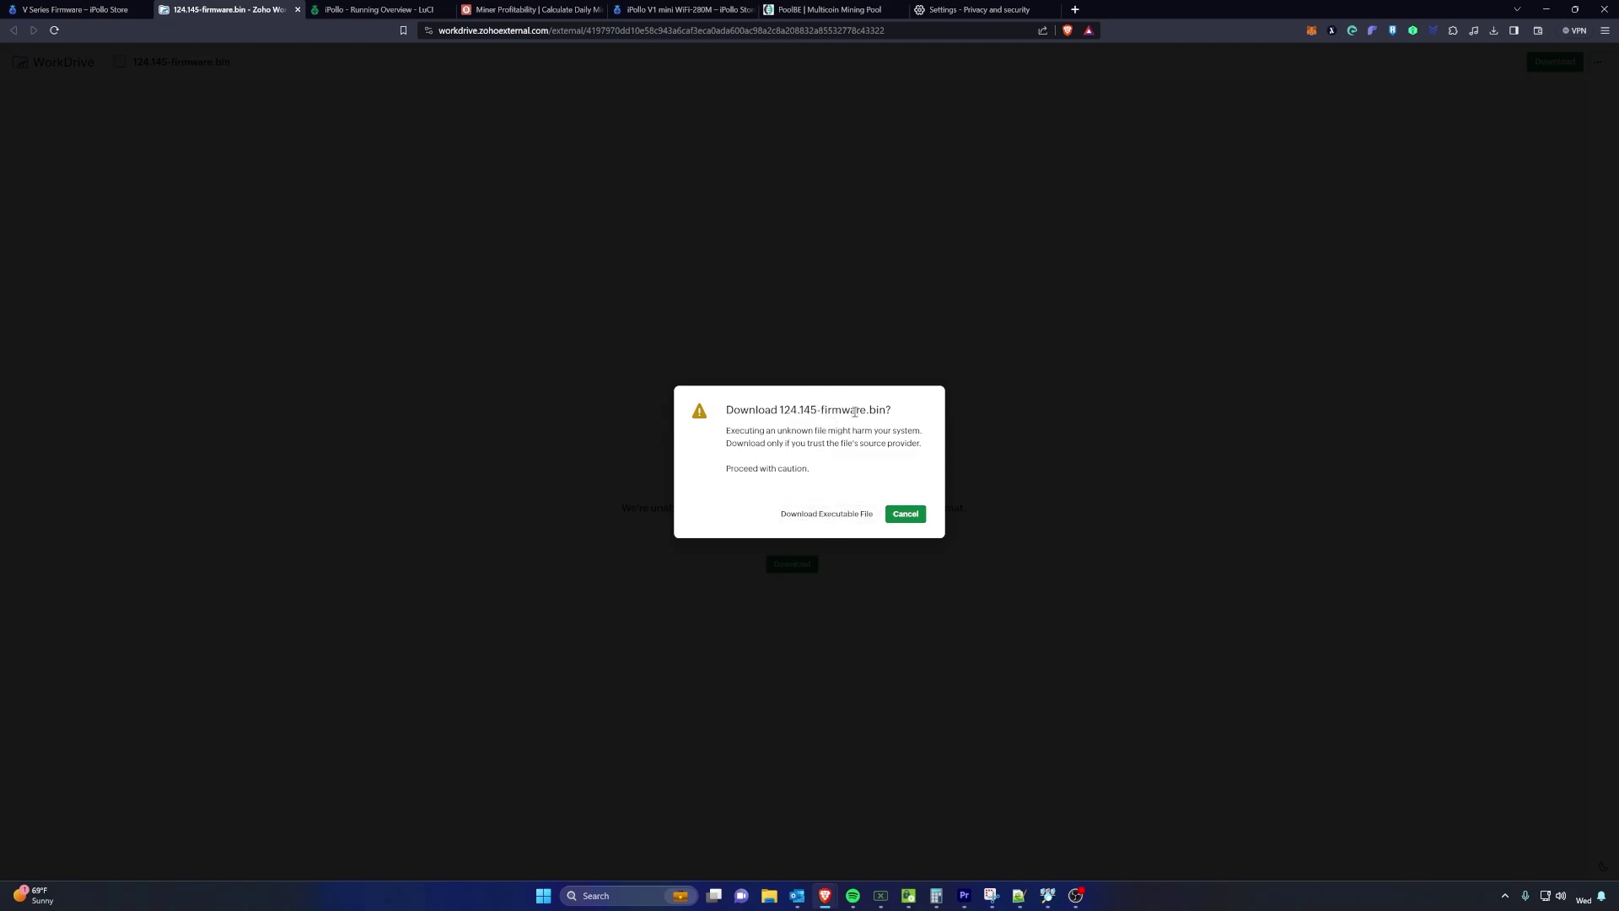
left_click(822, 515)
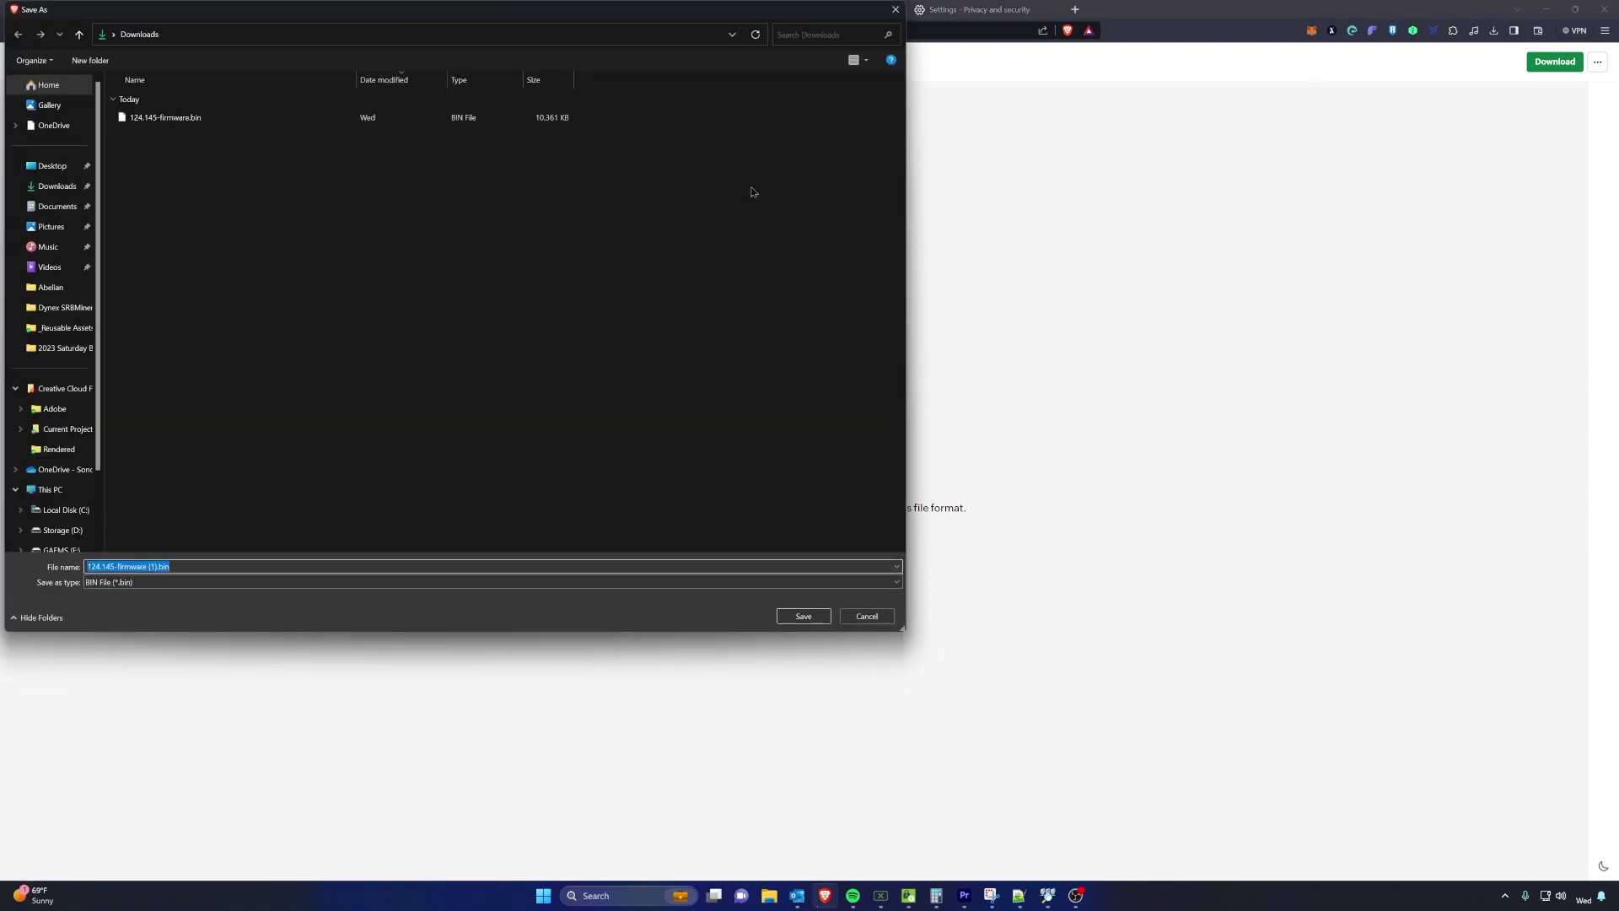
left_click(153, 124)
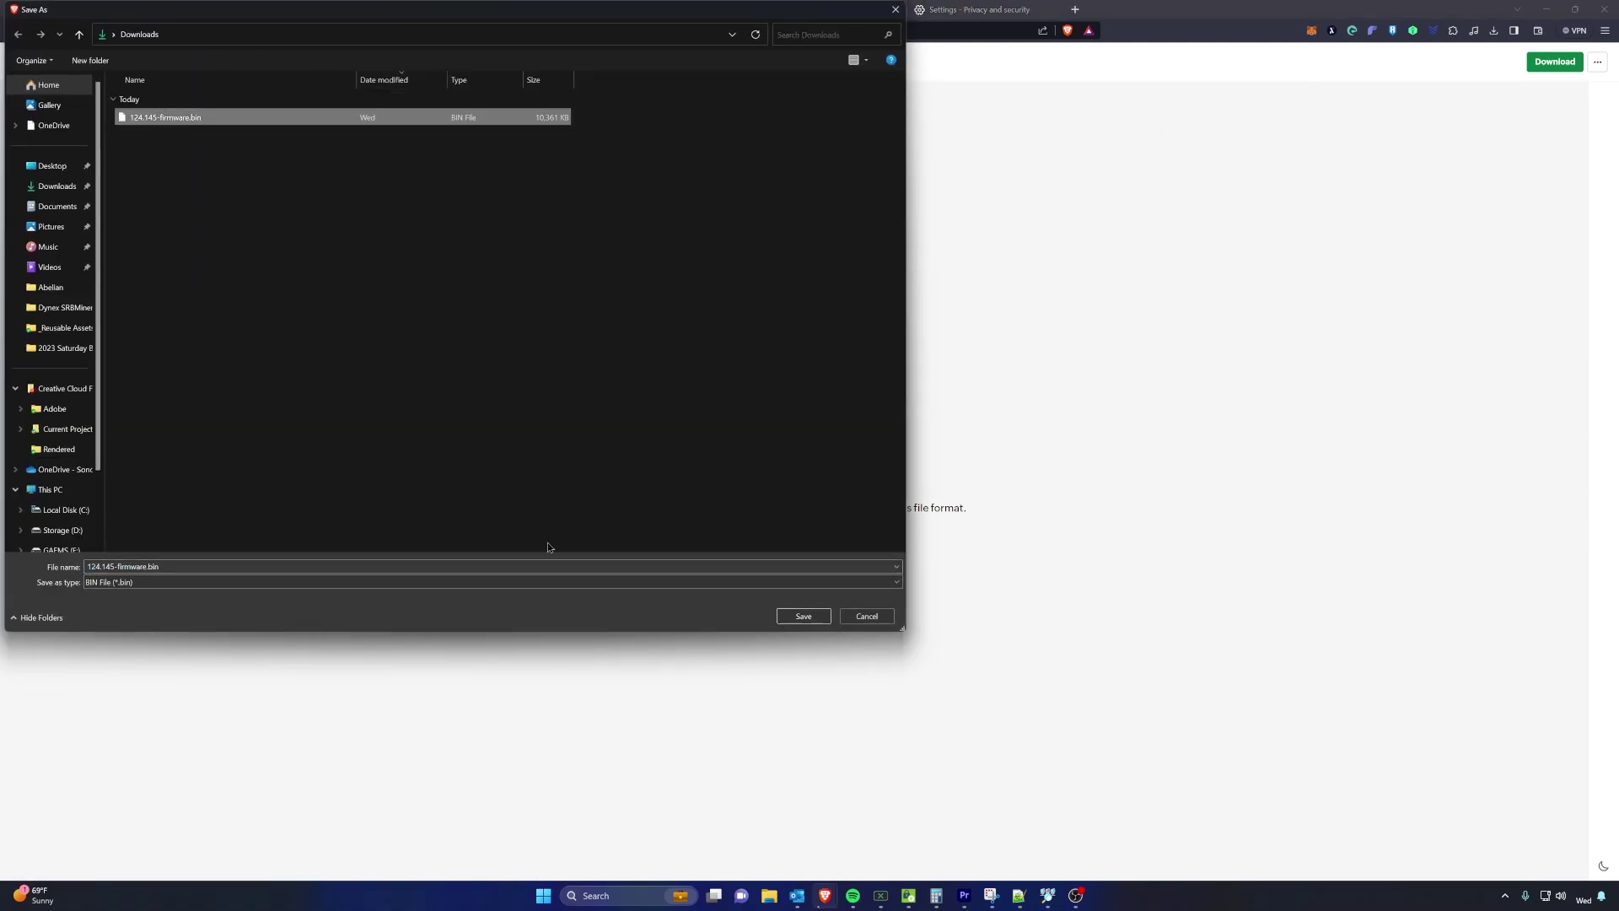
left_click(803, 616)
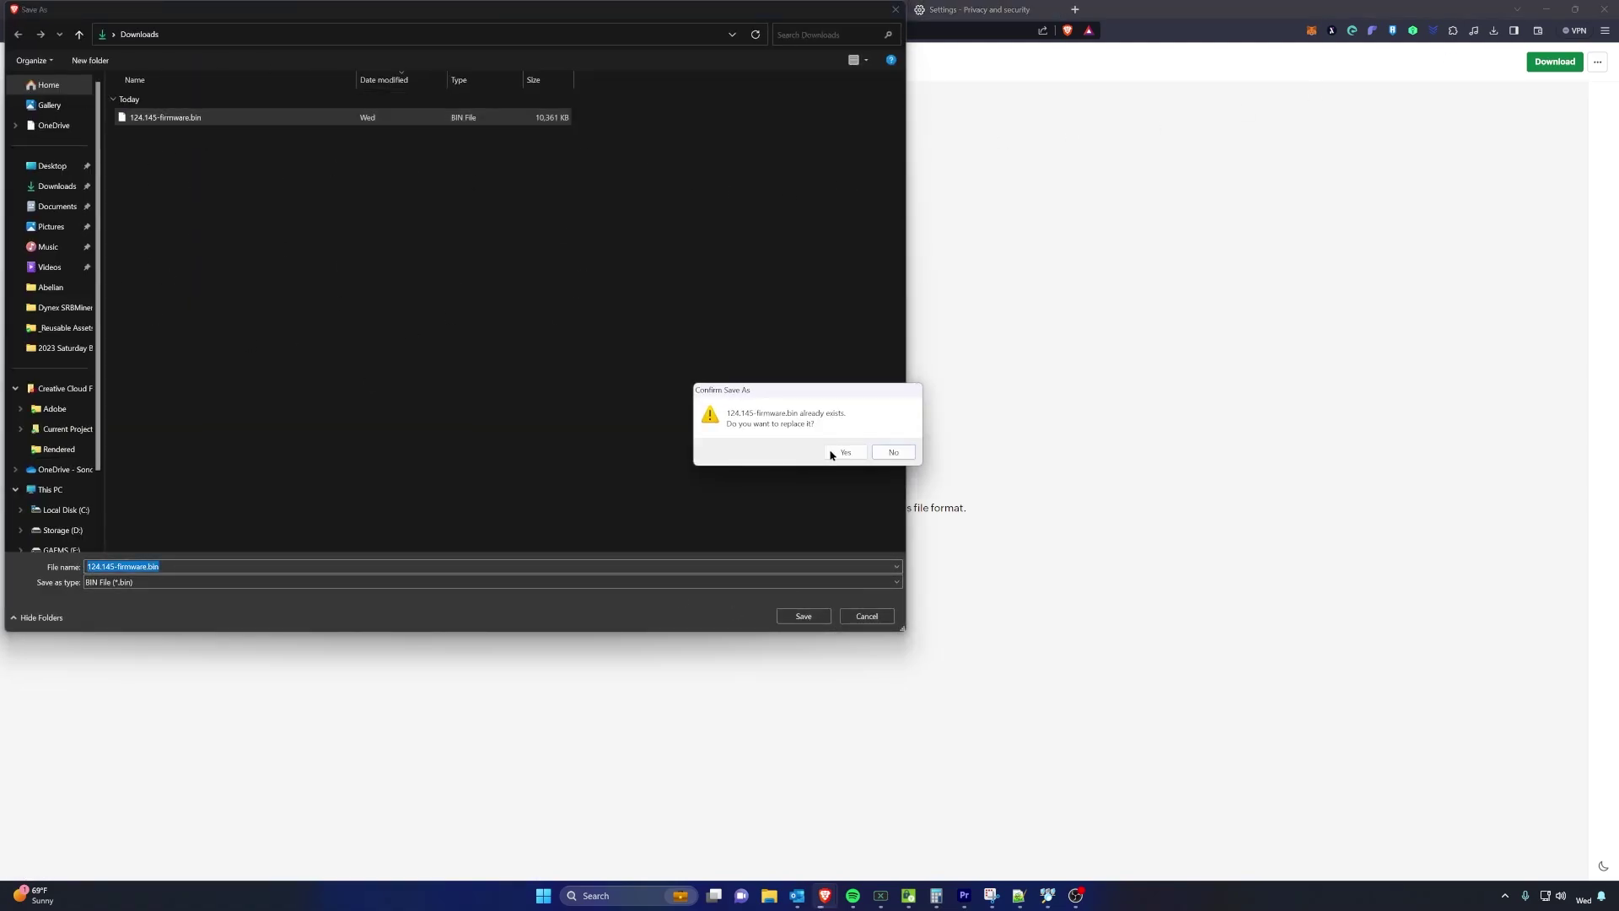
left_click(844, 454)
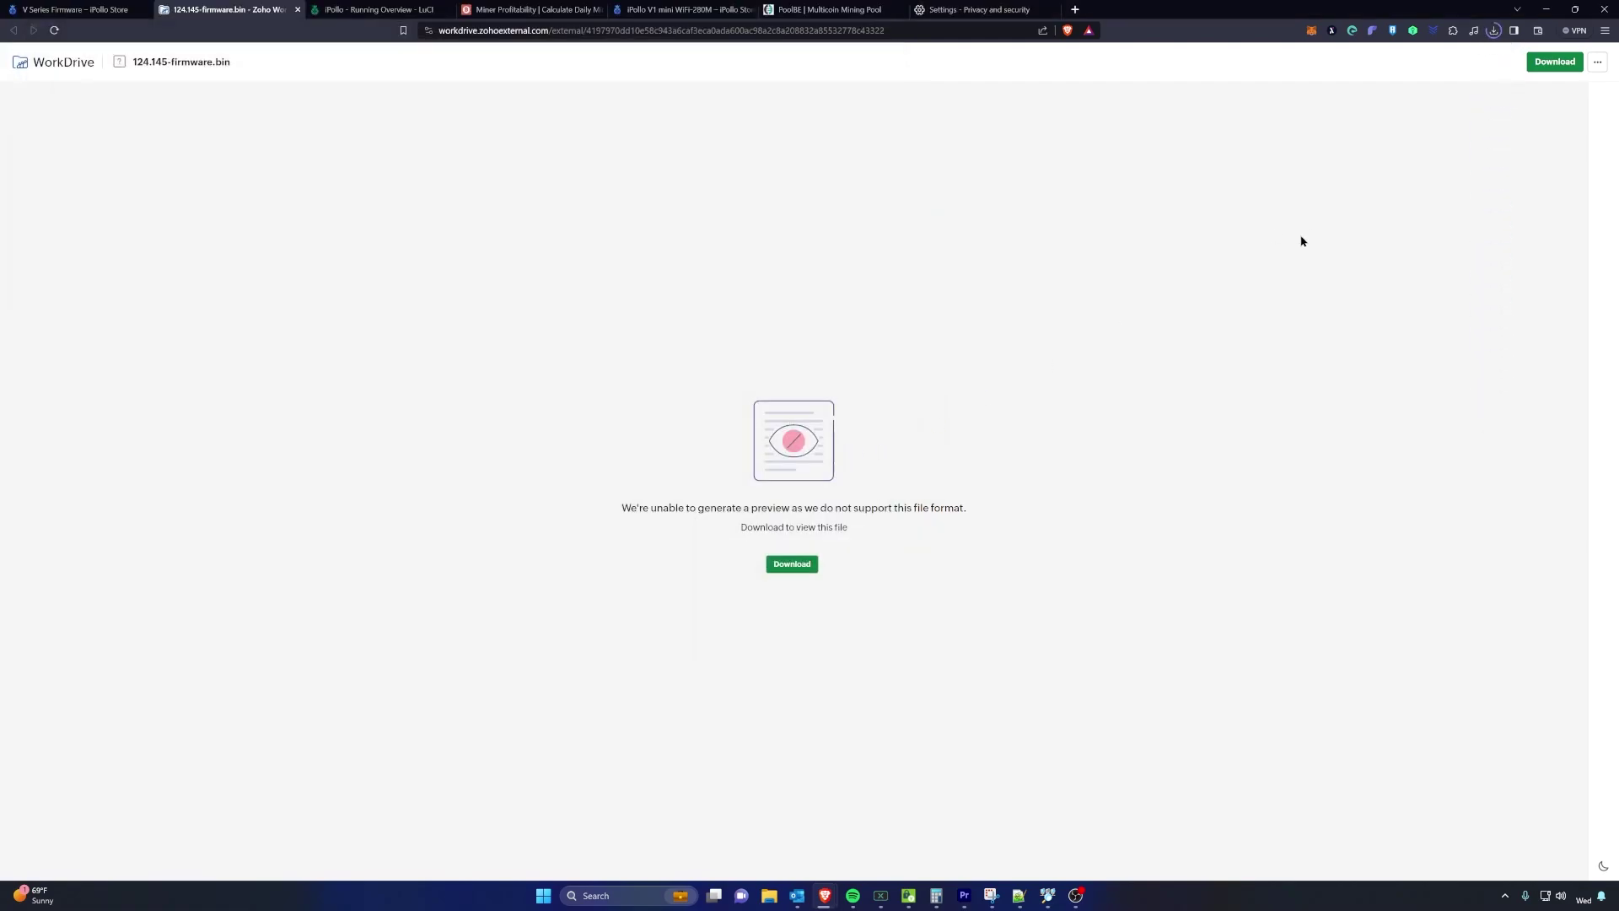
Confirm the firmware download finished and return to the miner dashboard.
left_click(1490, 32)
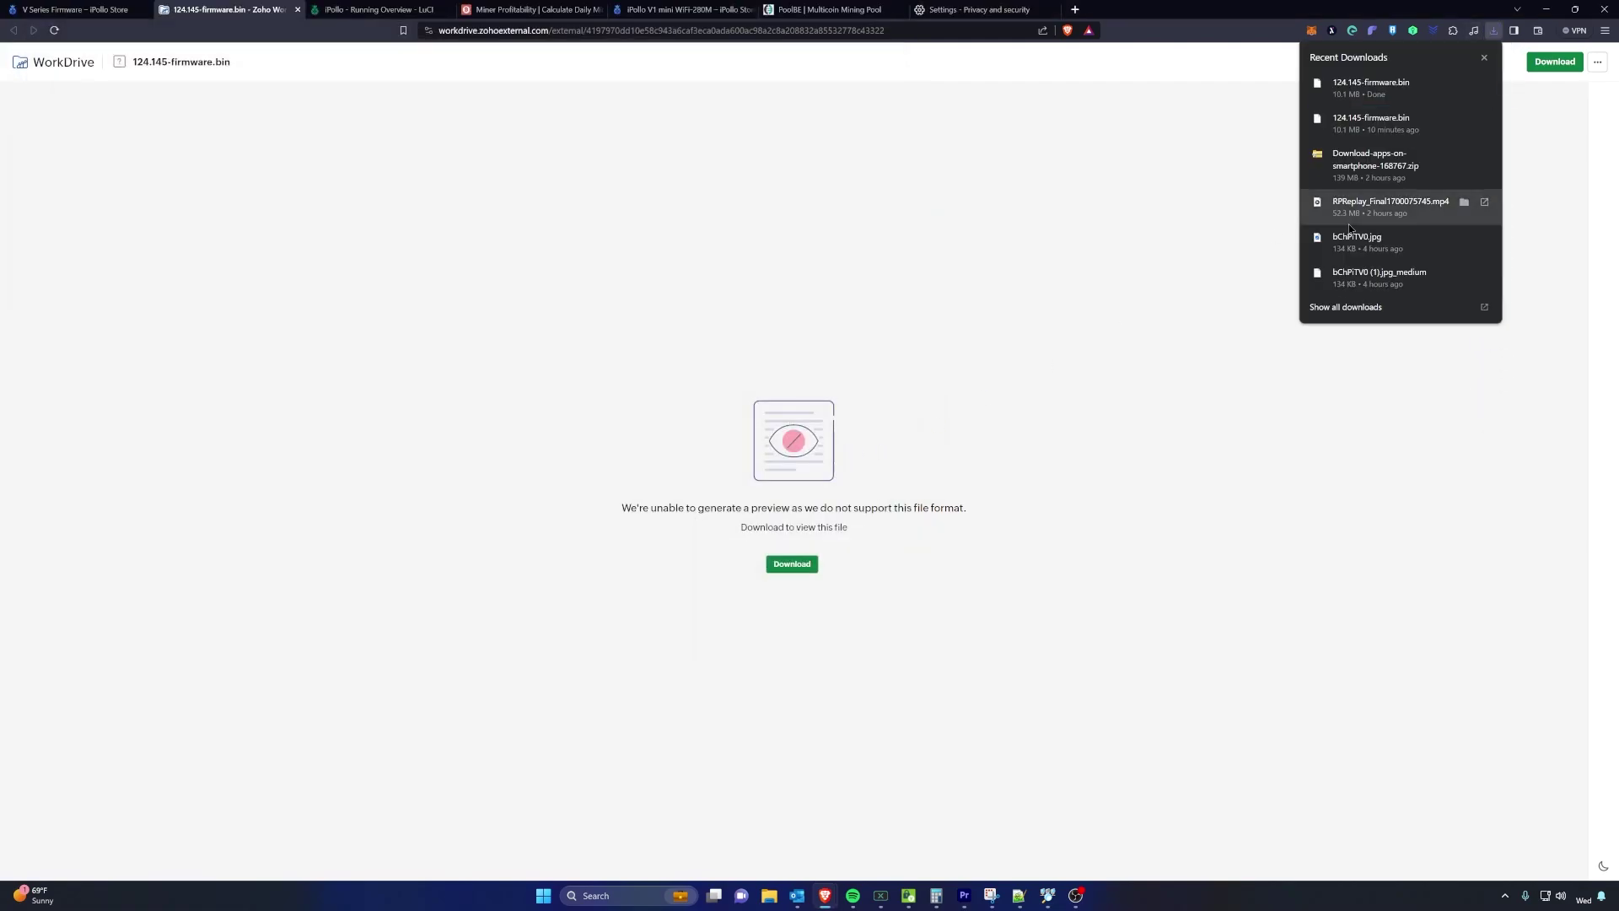
left_click(1193, 172)
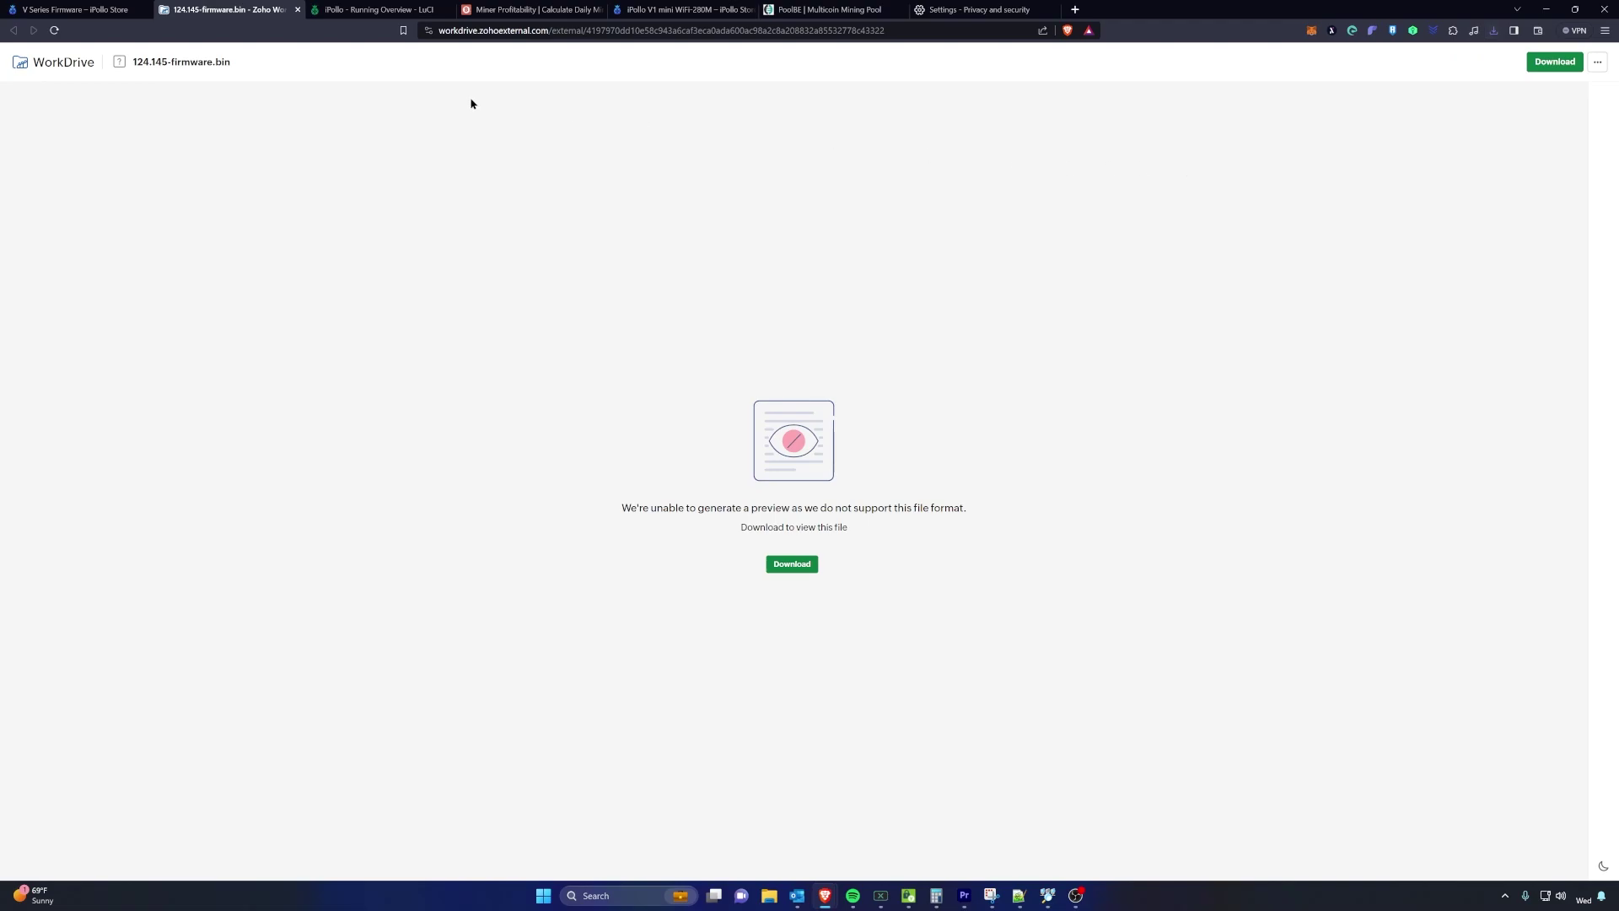
left_click(376, 9)
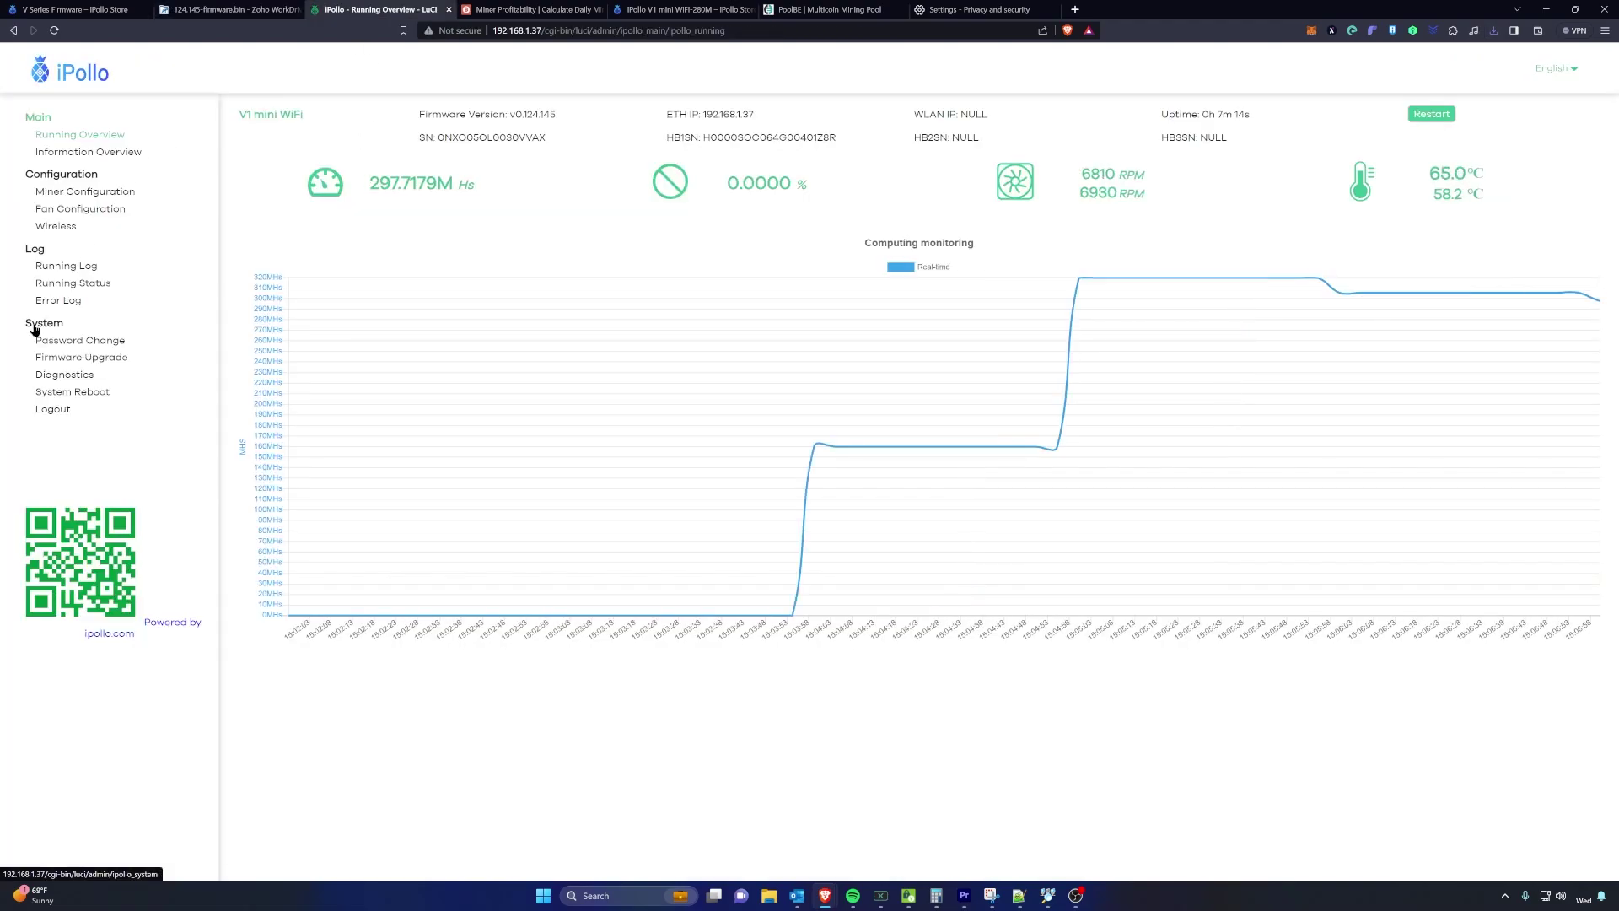
Upload 124.145-firmware.bin on the miner's upgrade page and flash it with Keep settings checked.
left_click(91, 357)
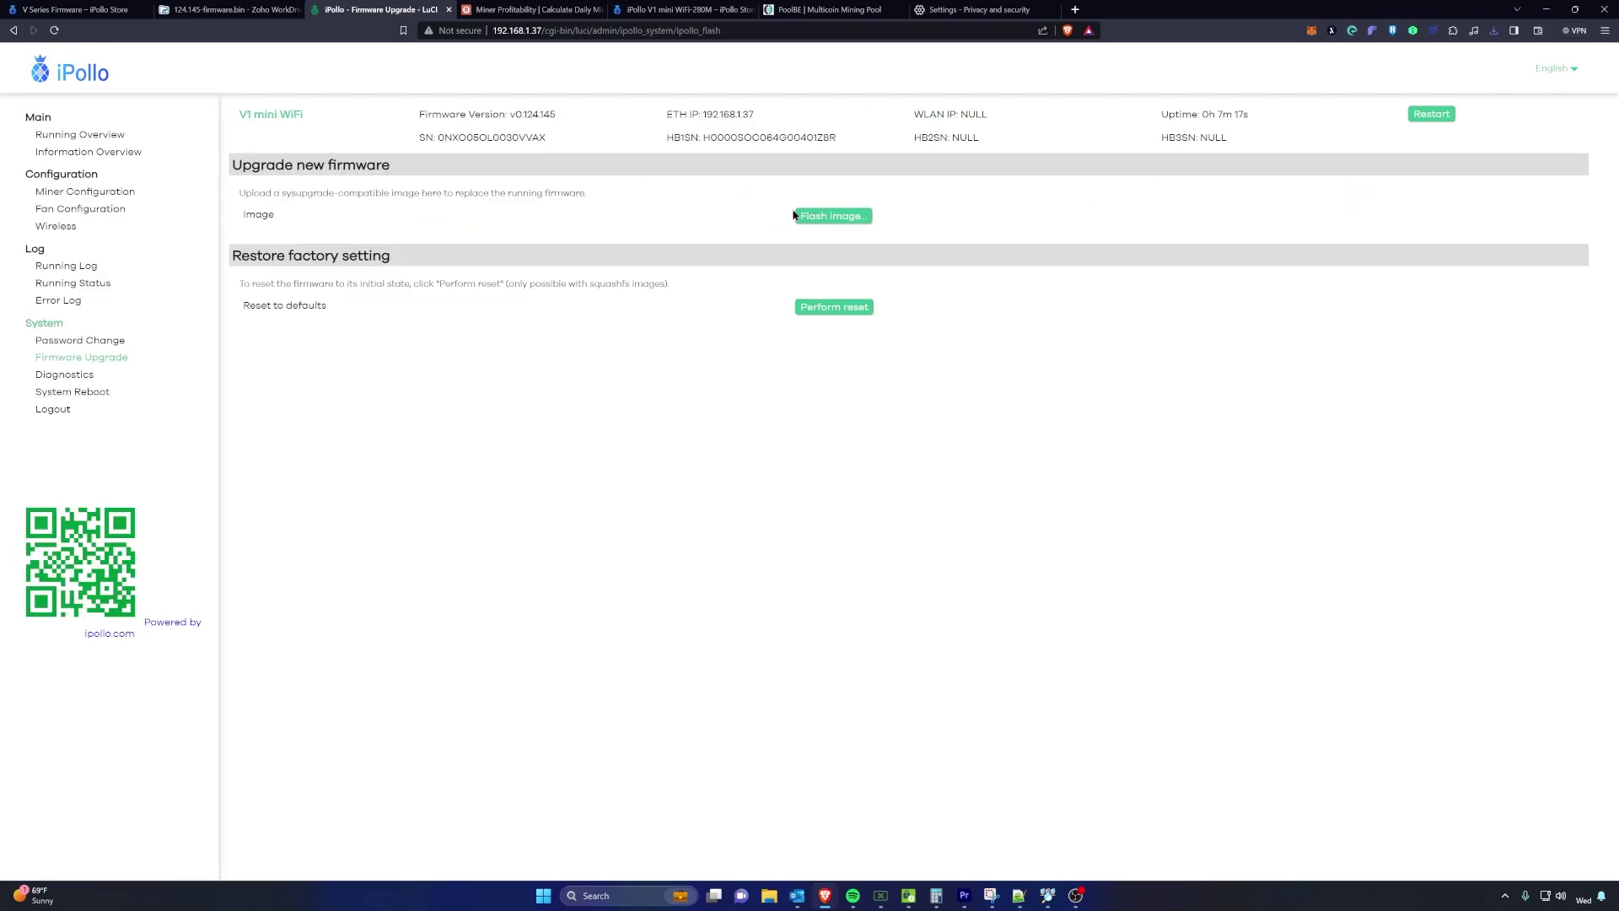
left_click(825, 218)
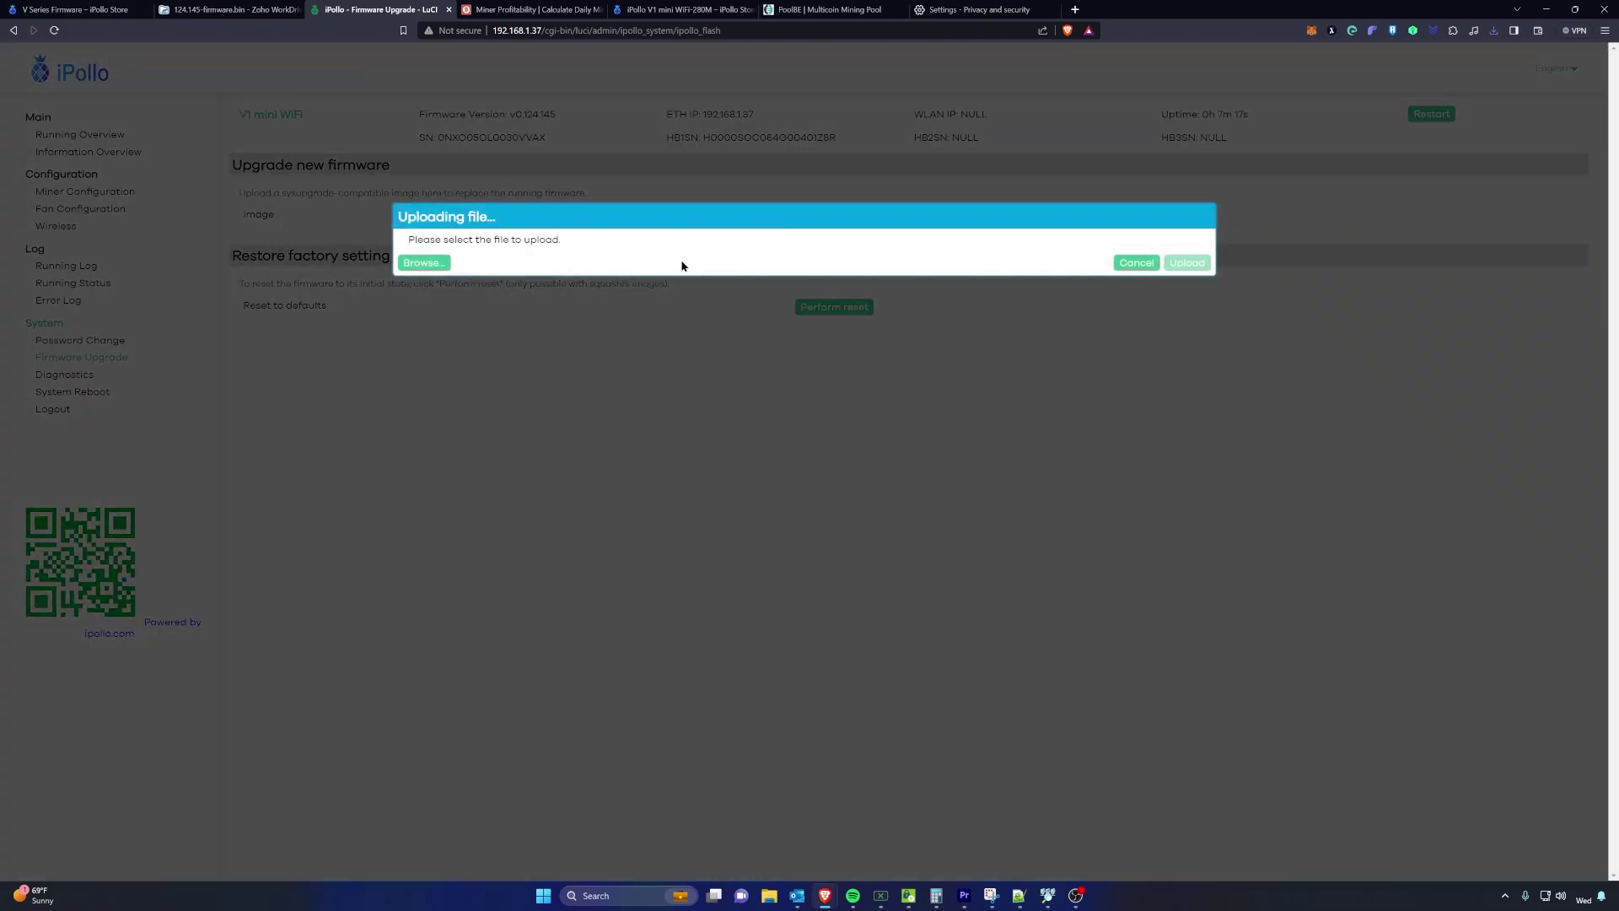
left_click(425, 264)
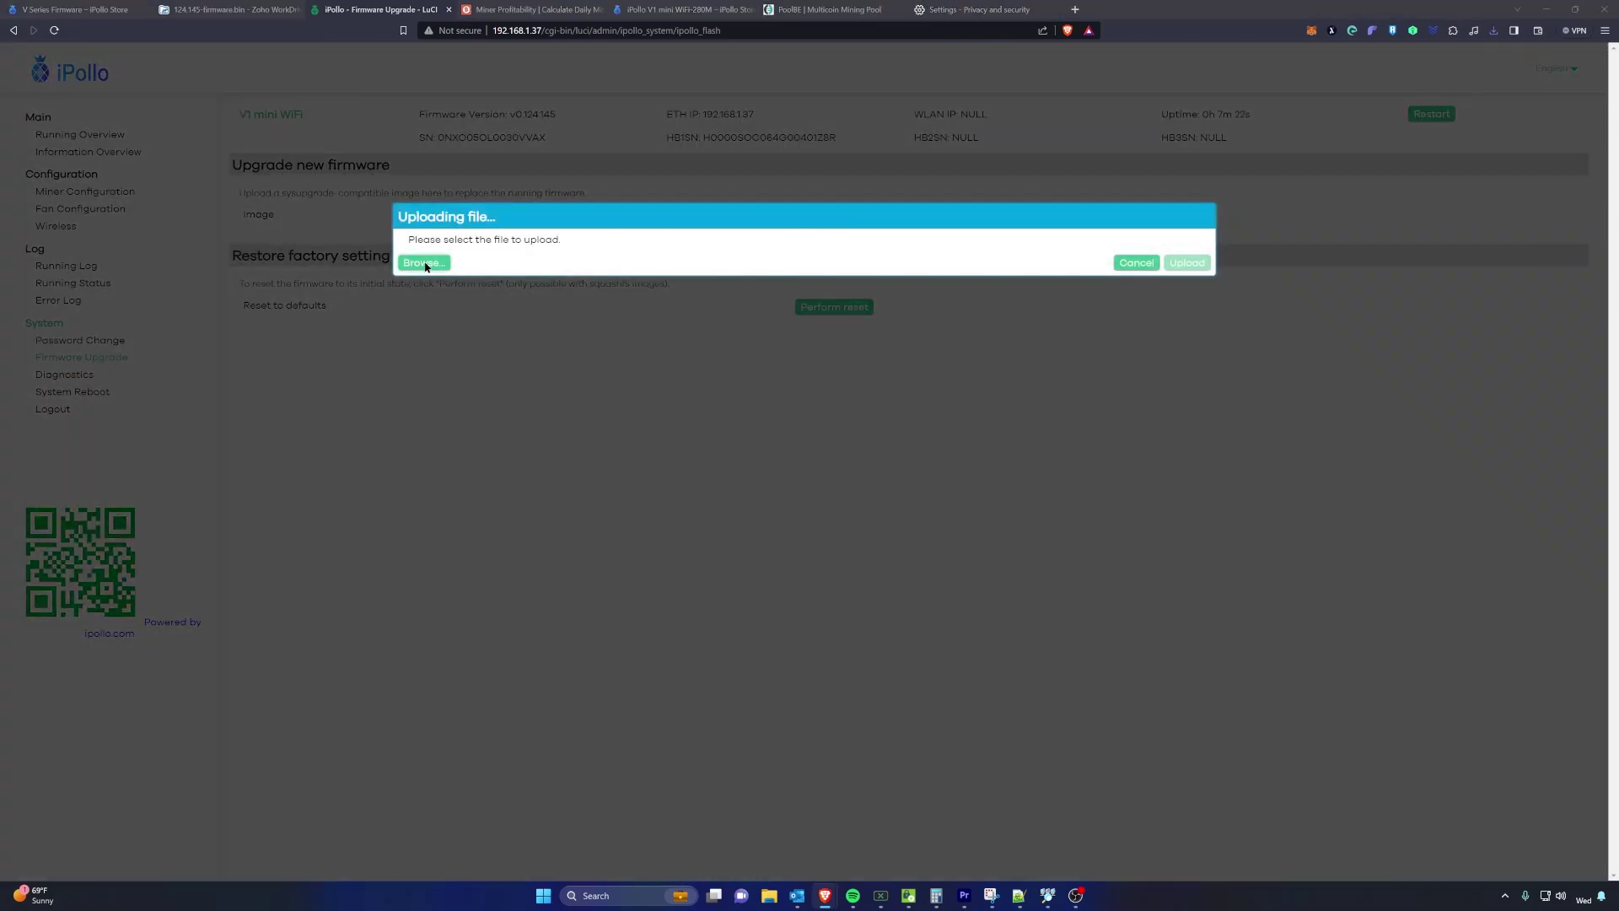
left_click(175, 119)
left_click(803, 616)
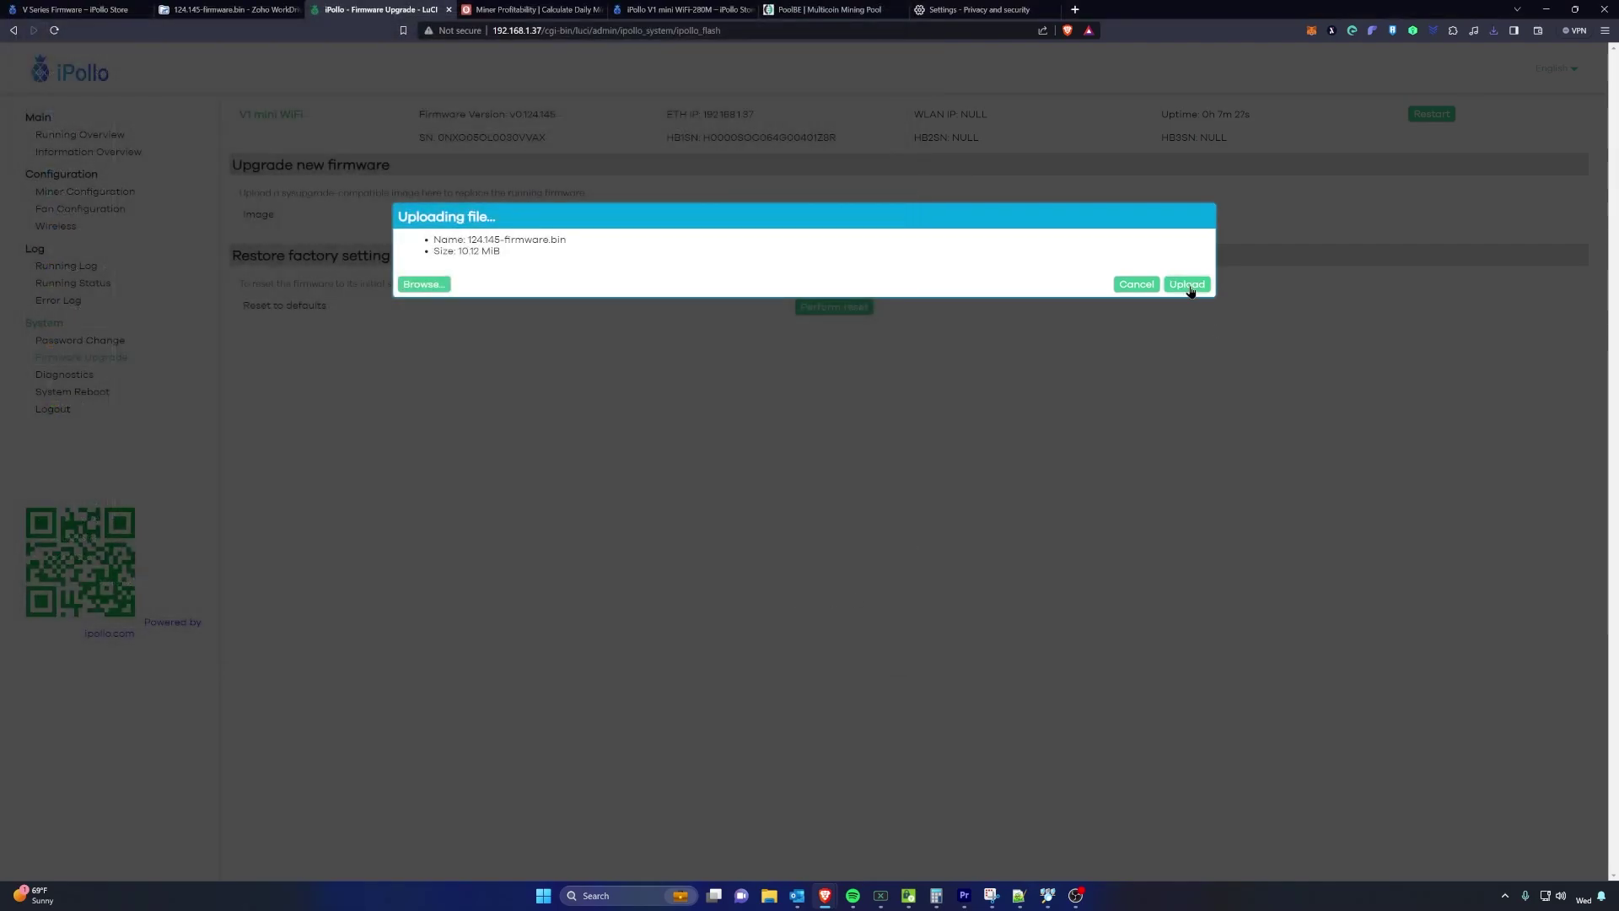
left_click(1188, 285)
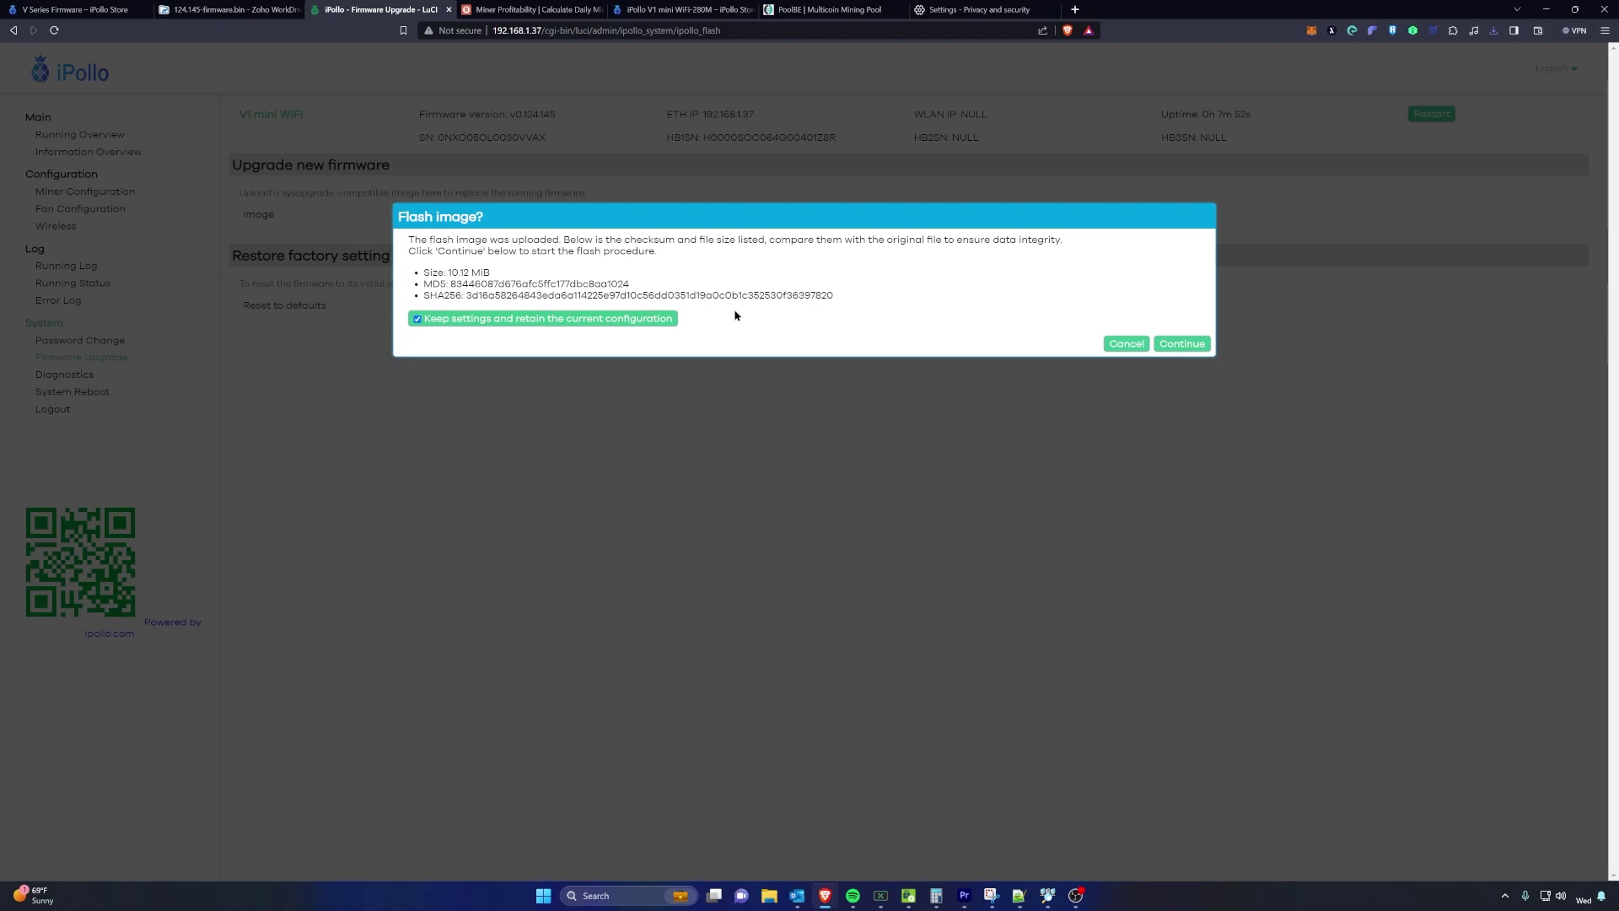
left_click(1185, 345)
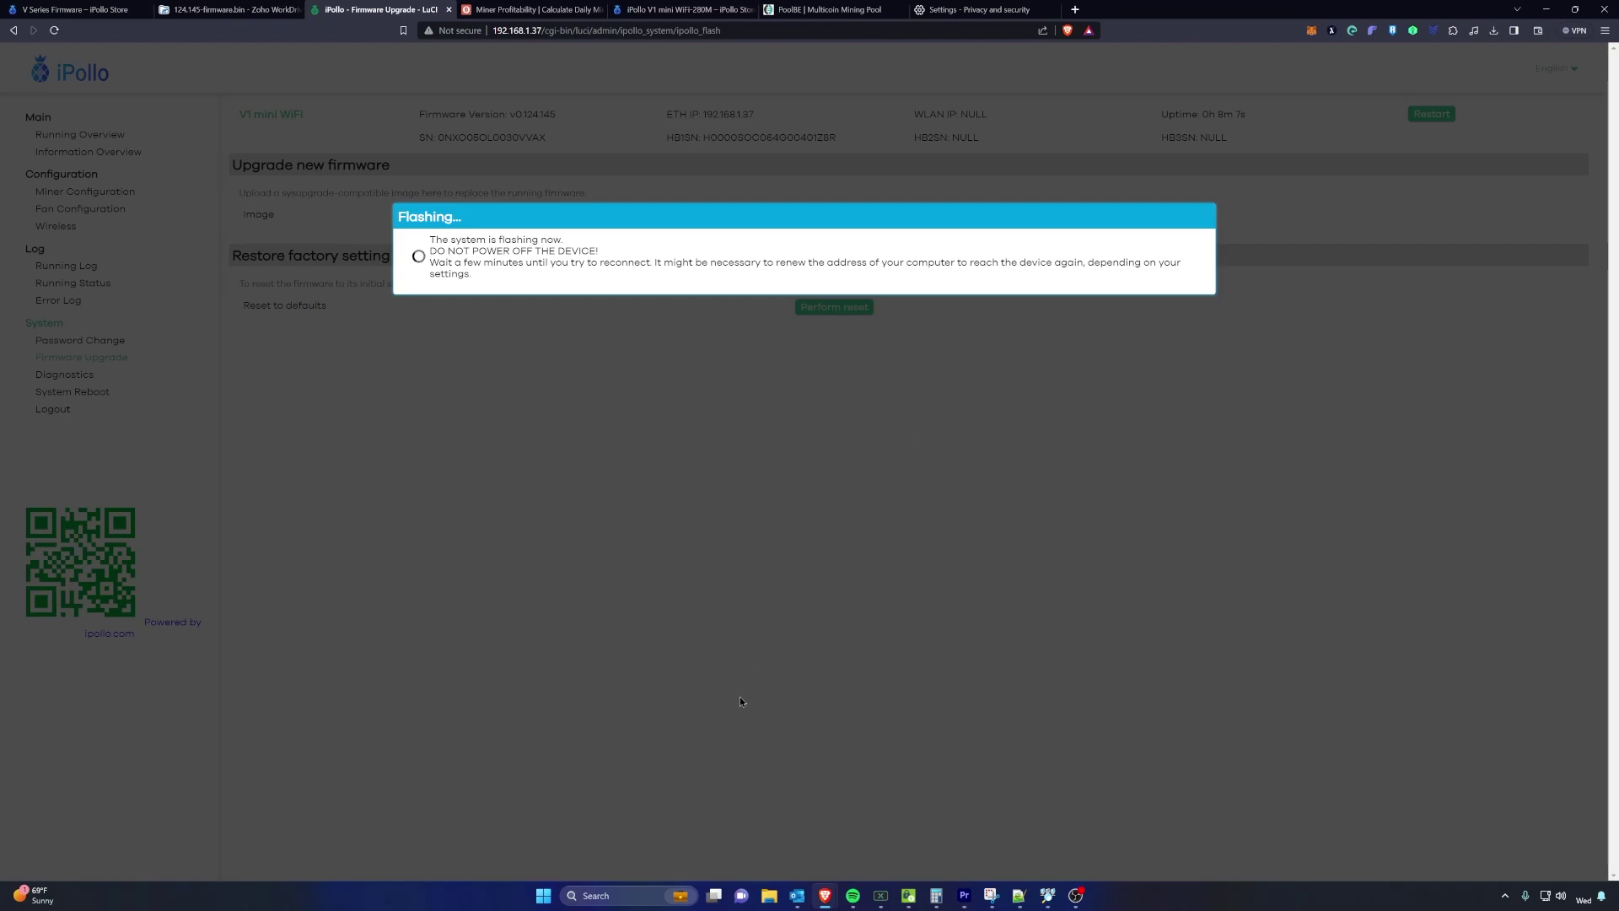
left_click(626, 895)
type("cm")
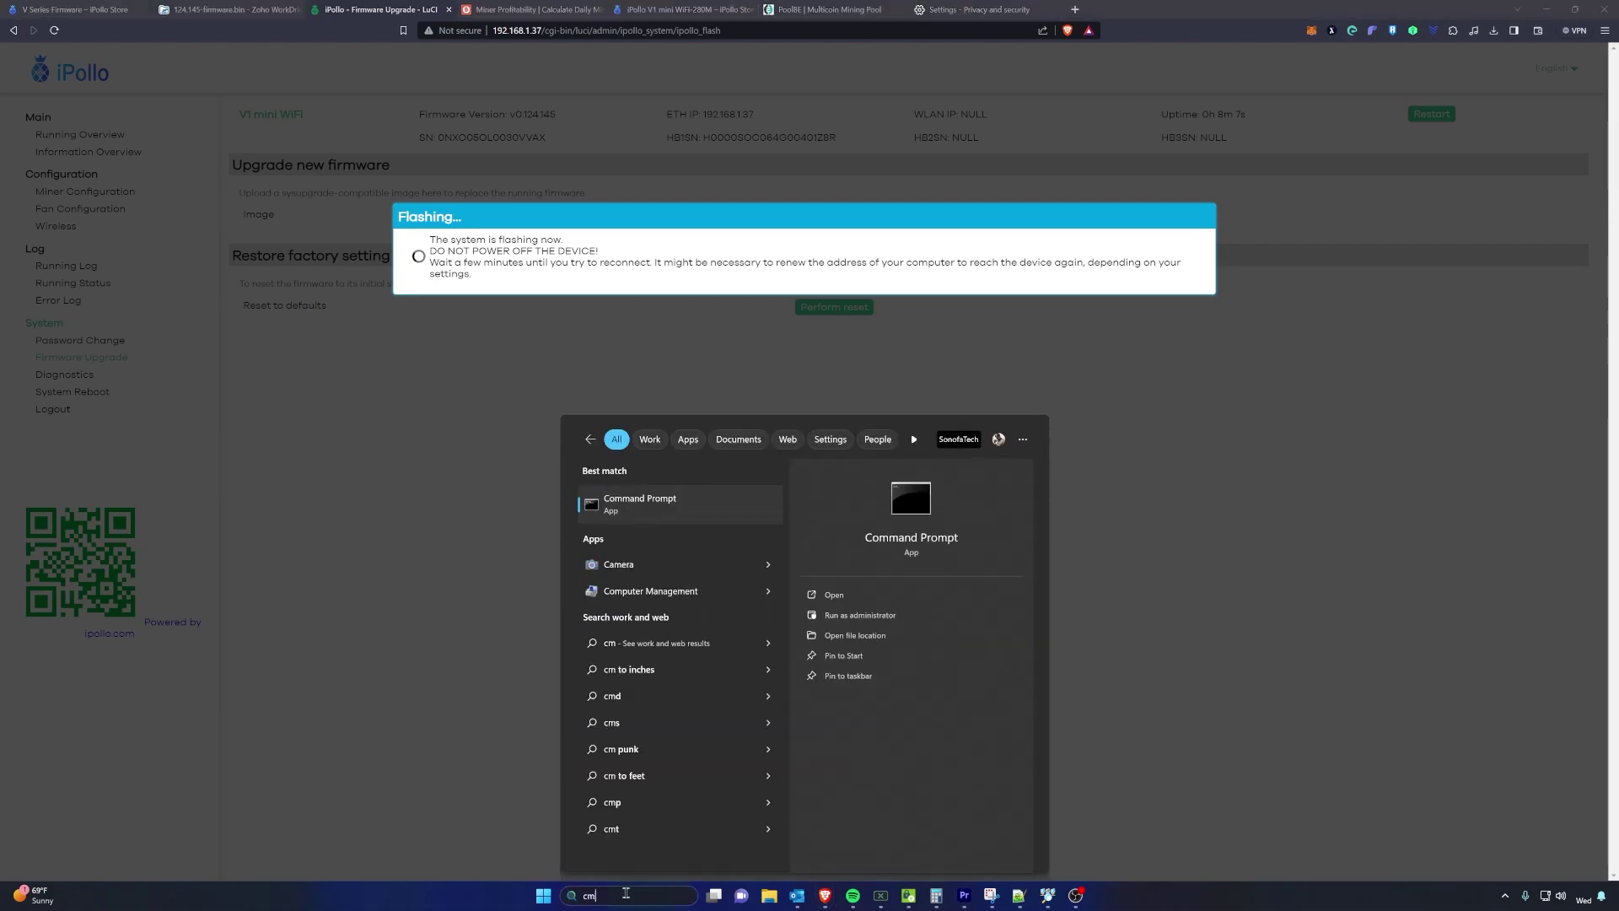
key("Return")
left_click_drag(261, 44, 589, 177)
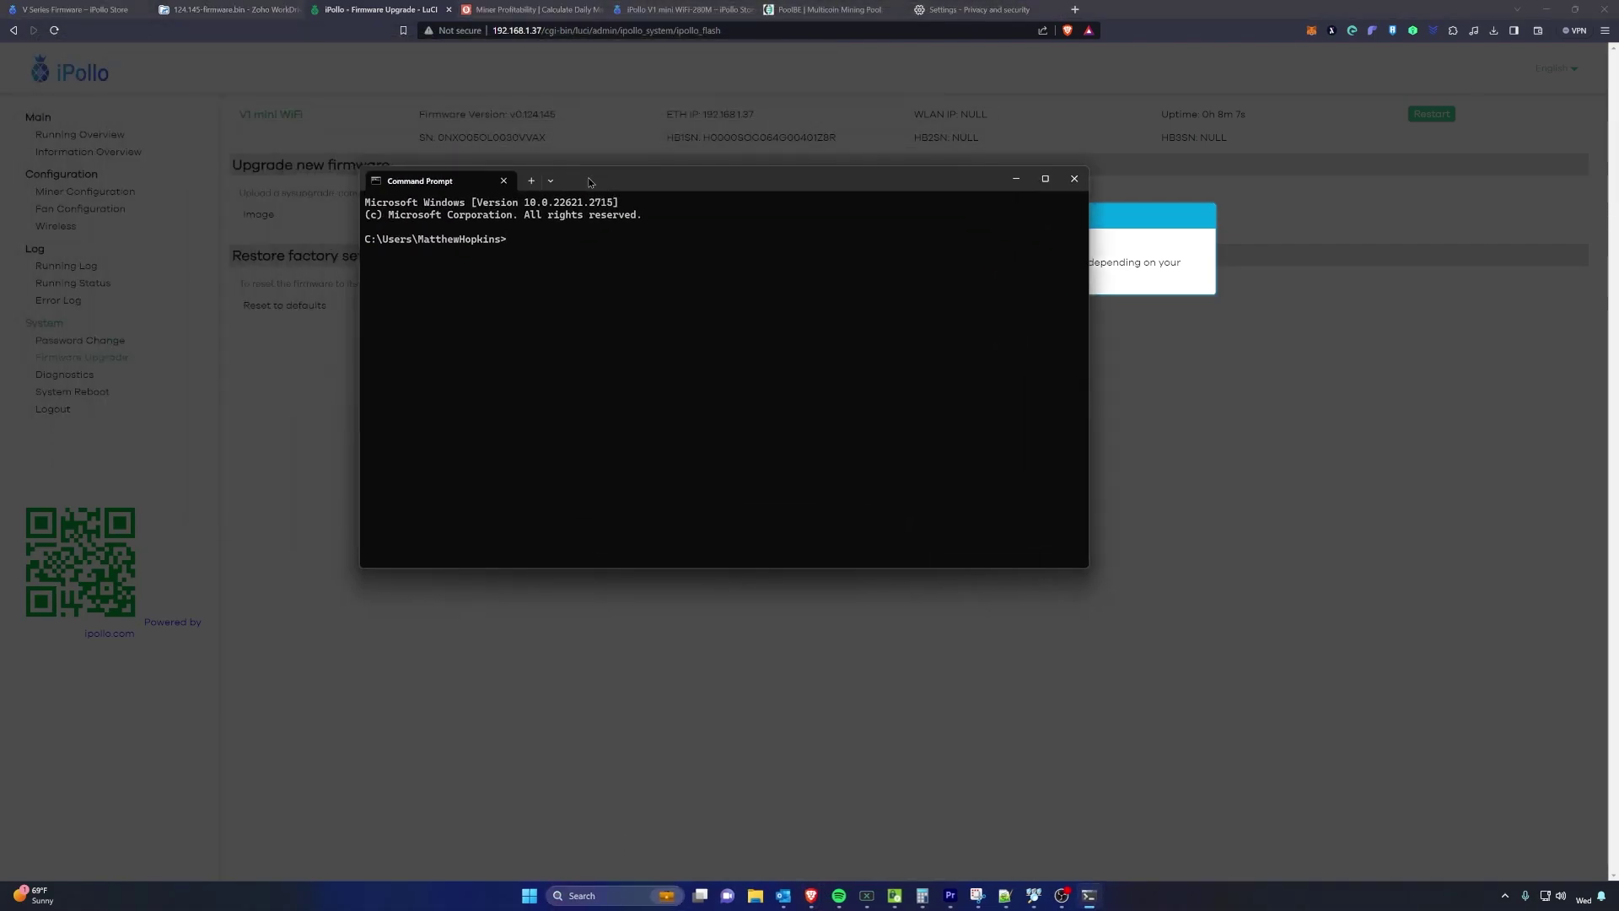
type("ipconfi")
type("g /release")
key("BackSpace")
key("BackSpace")
key("BackSpace")
key("BackSpace")
type("new")
left_click(1081, 183)
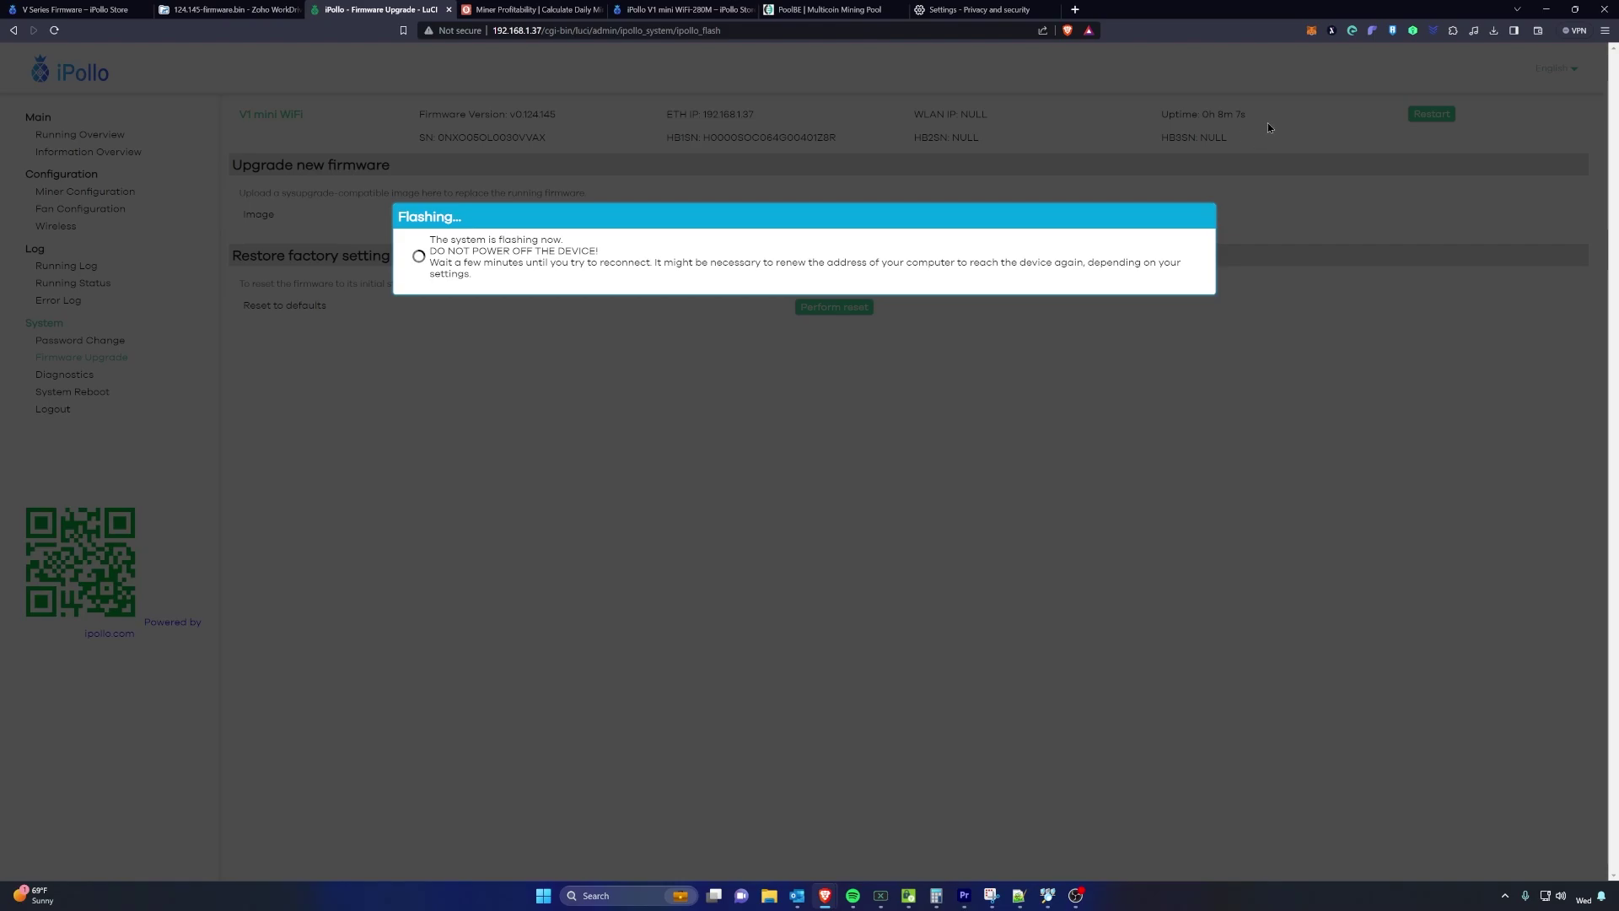
left_click(1602, 36)
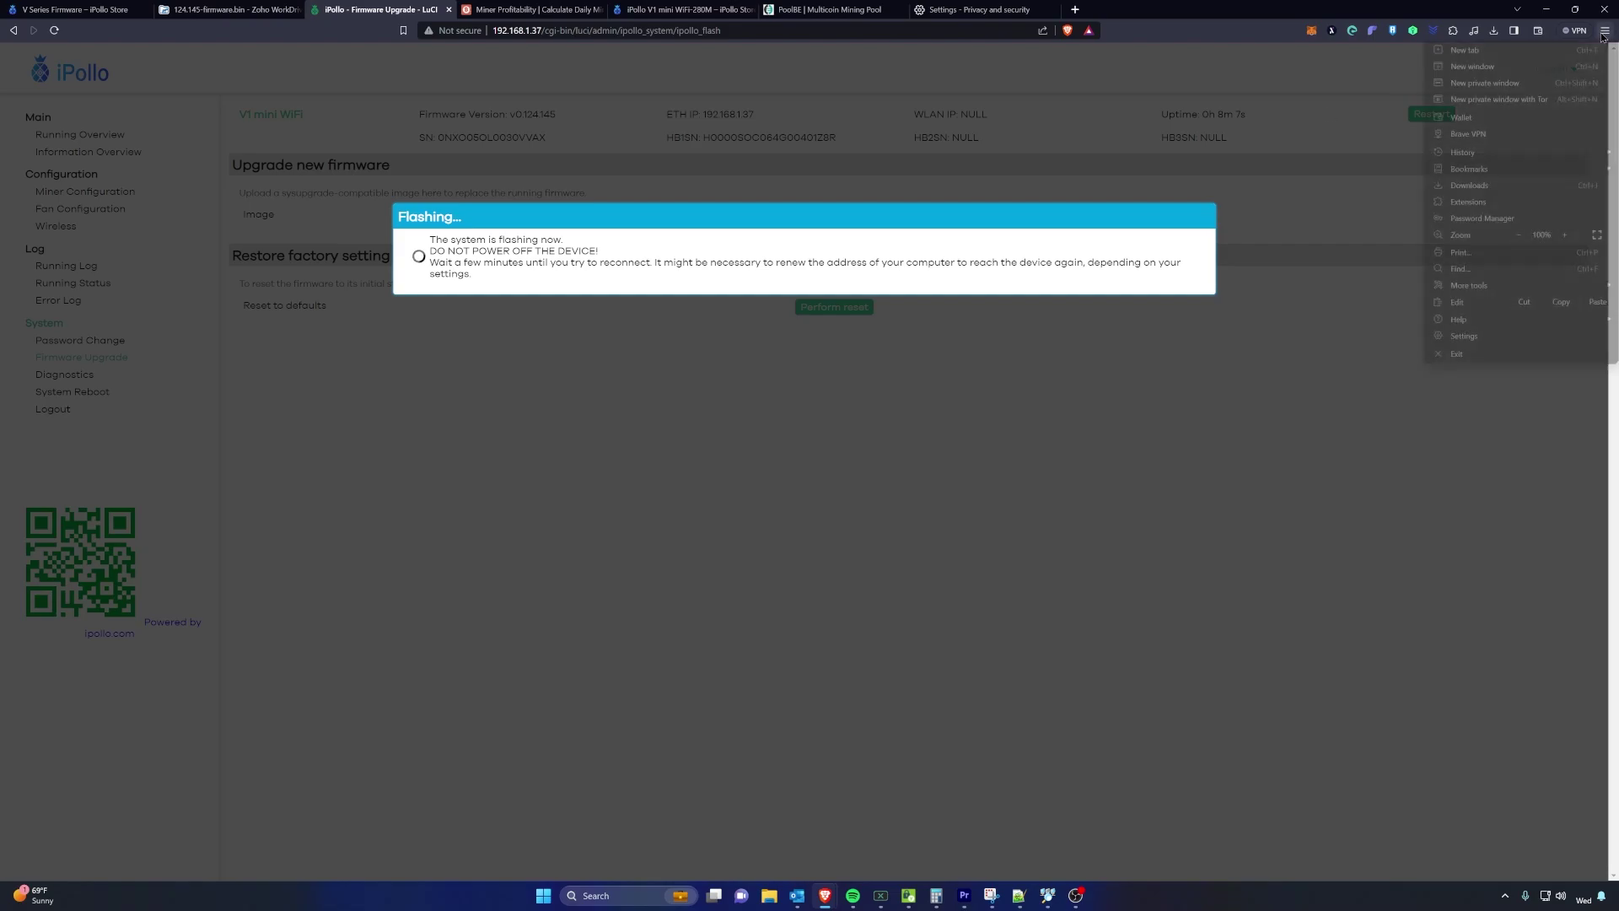
mouse_move(1491, 161)
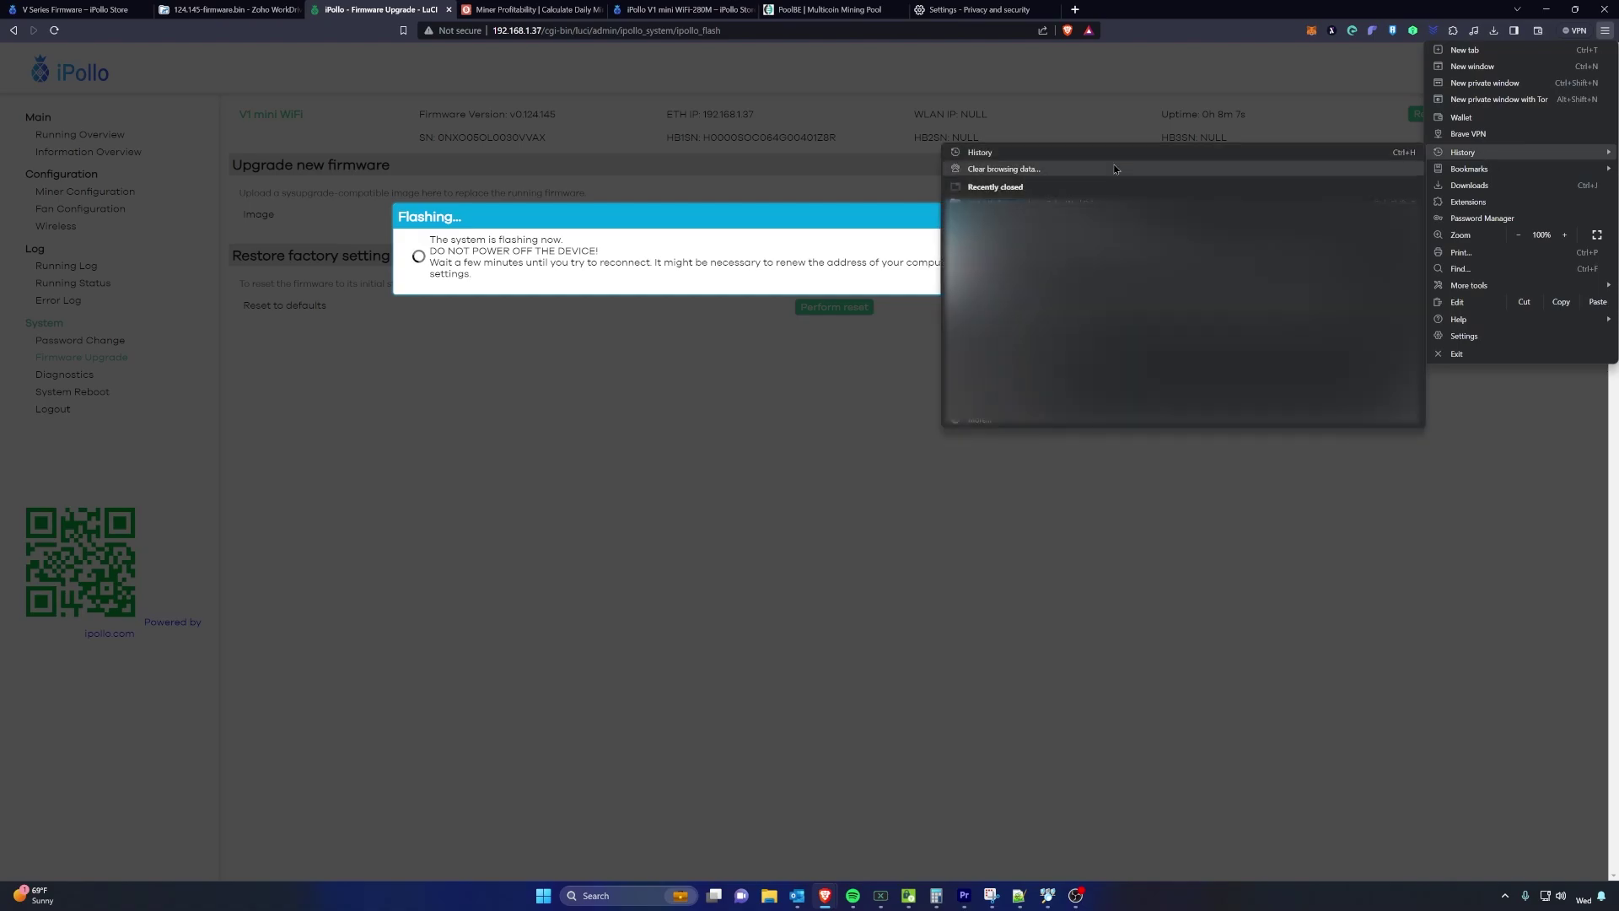
left_click(1028, 175)
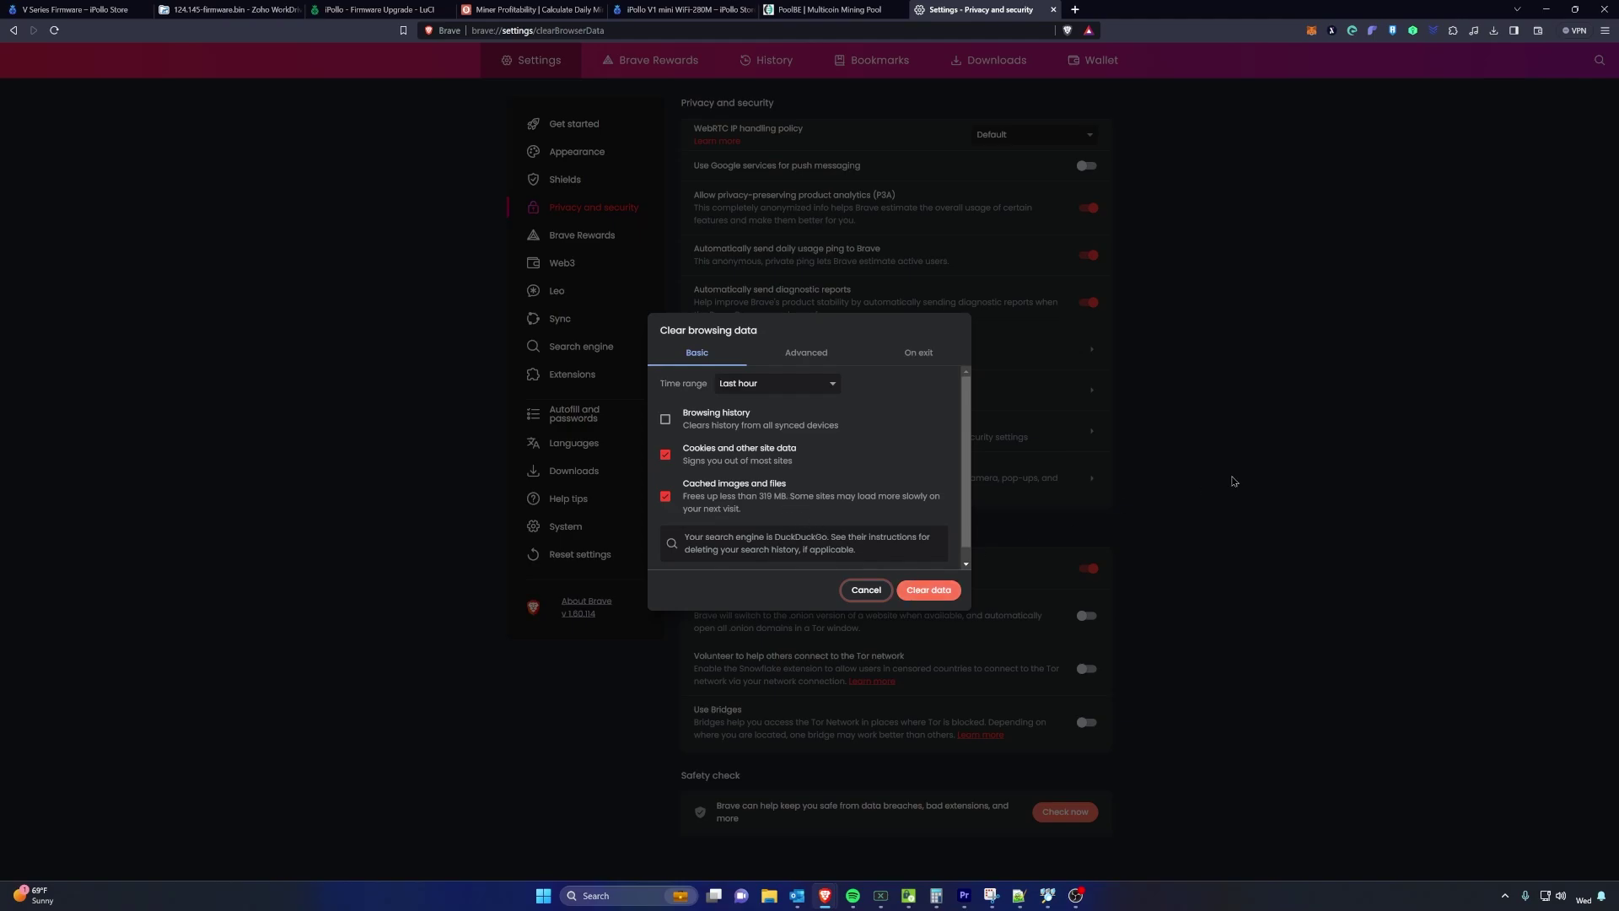
left_click(790, 388)
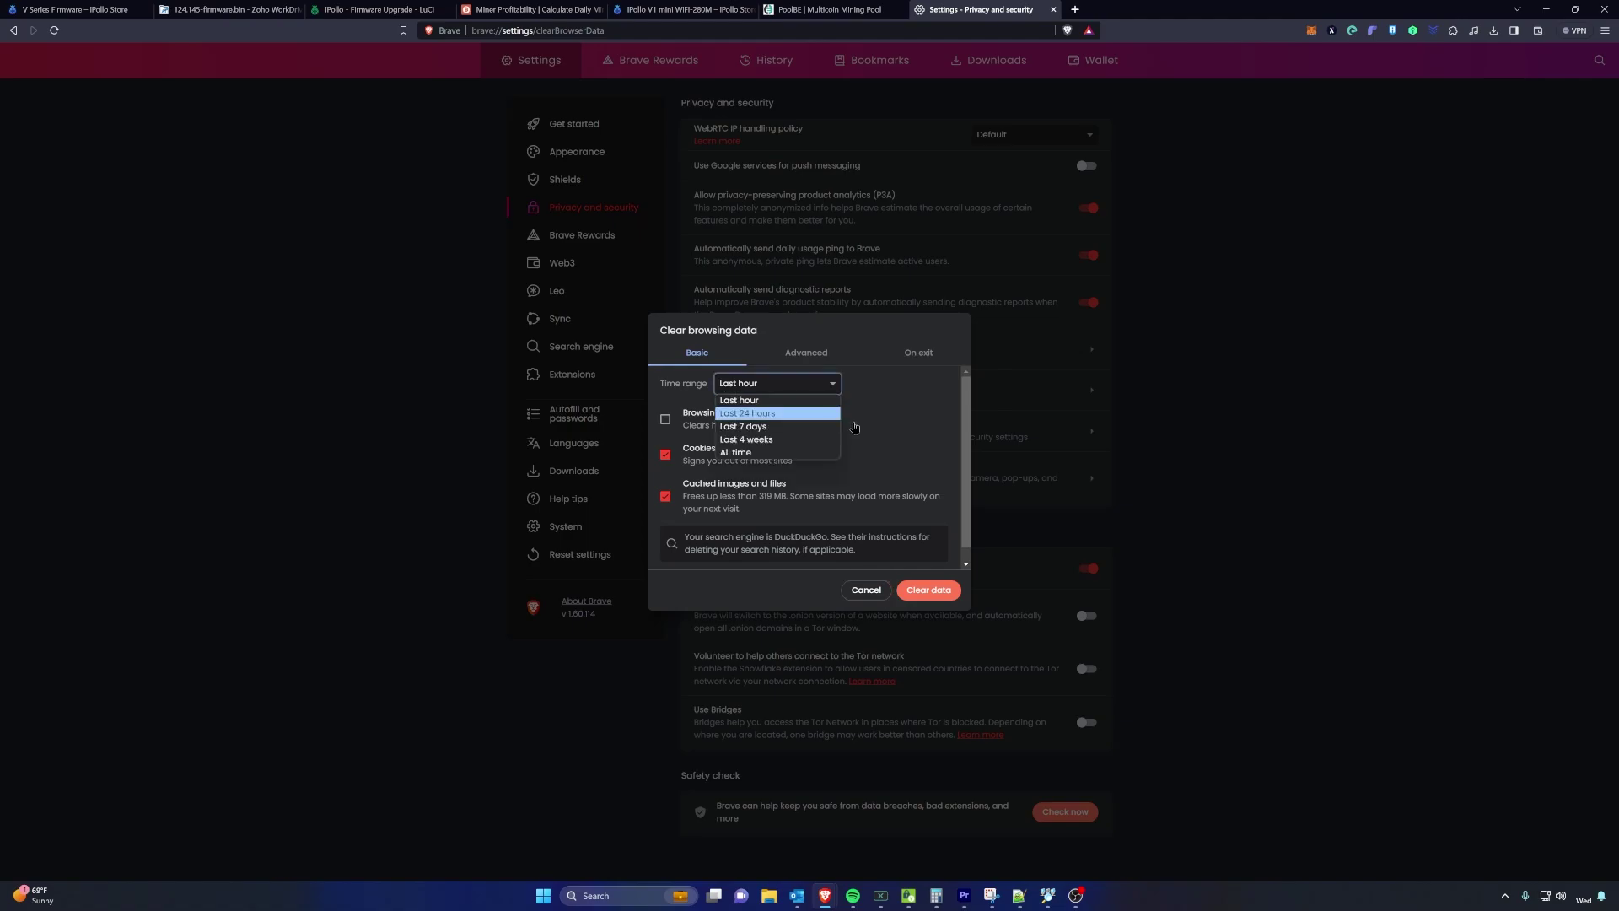
left_click(856, 347)
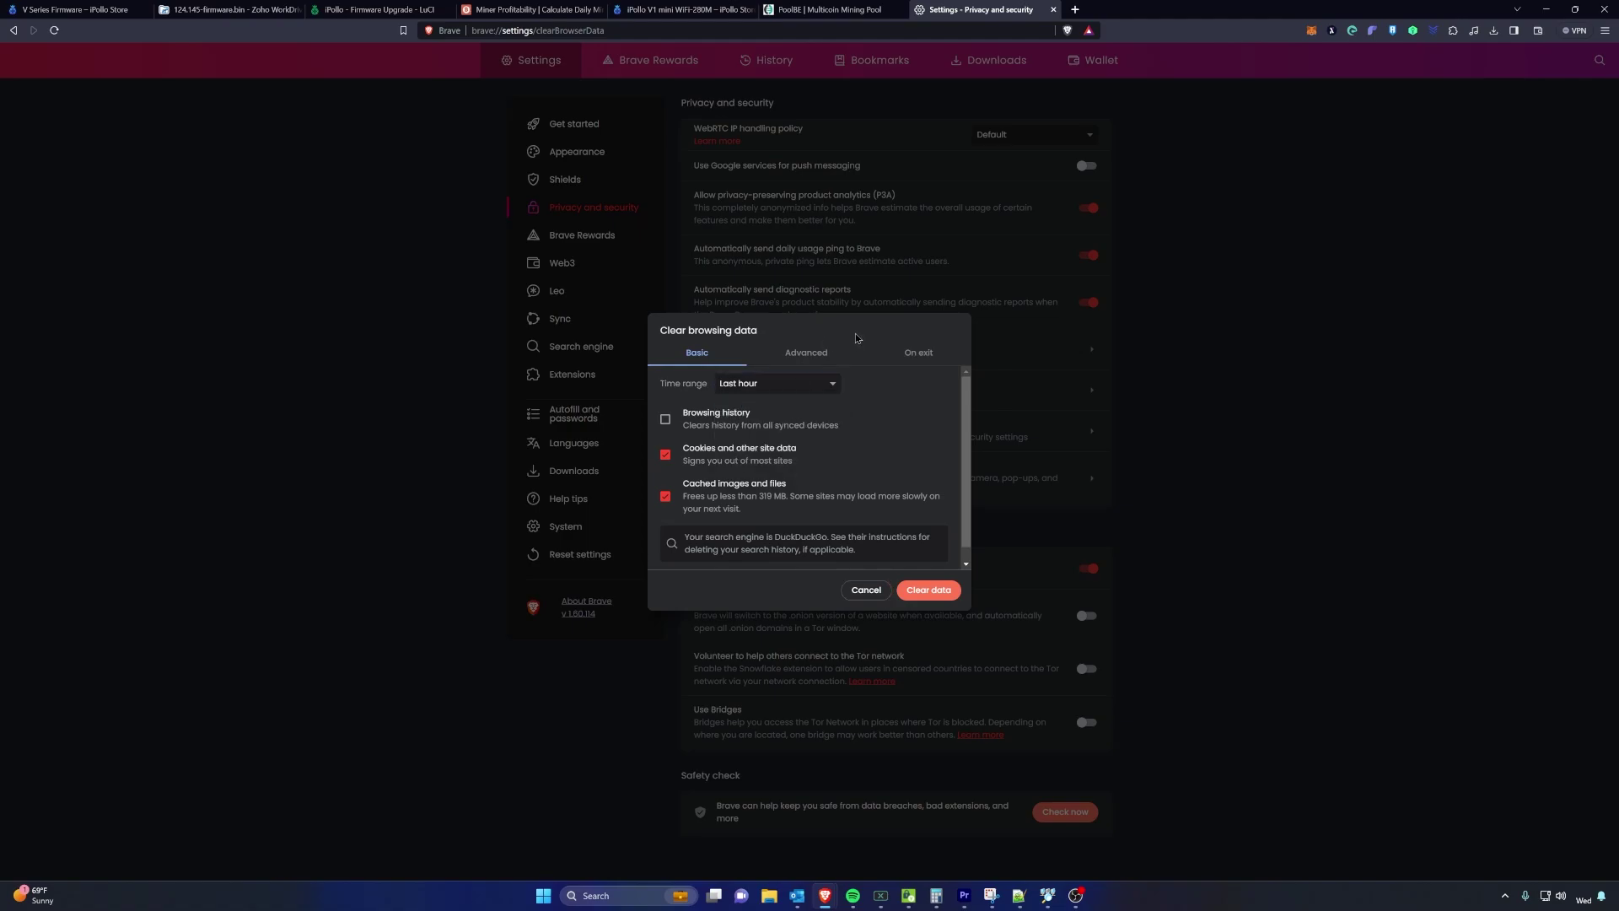
left_click(866, 590)
left_click(379, 9)
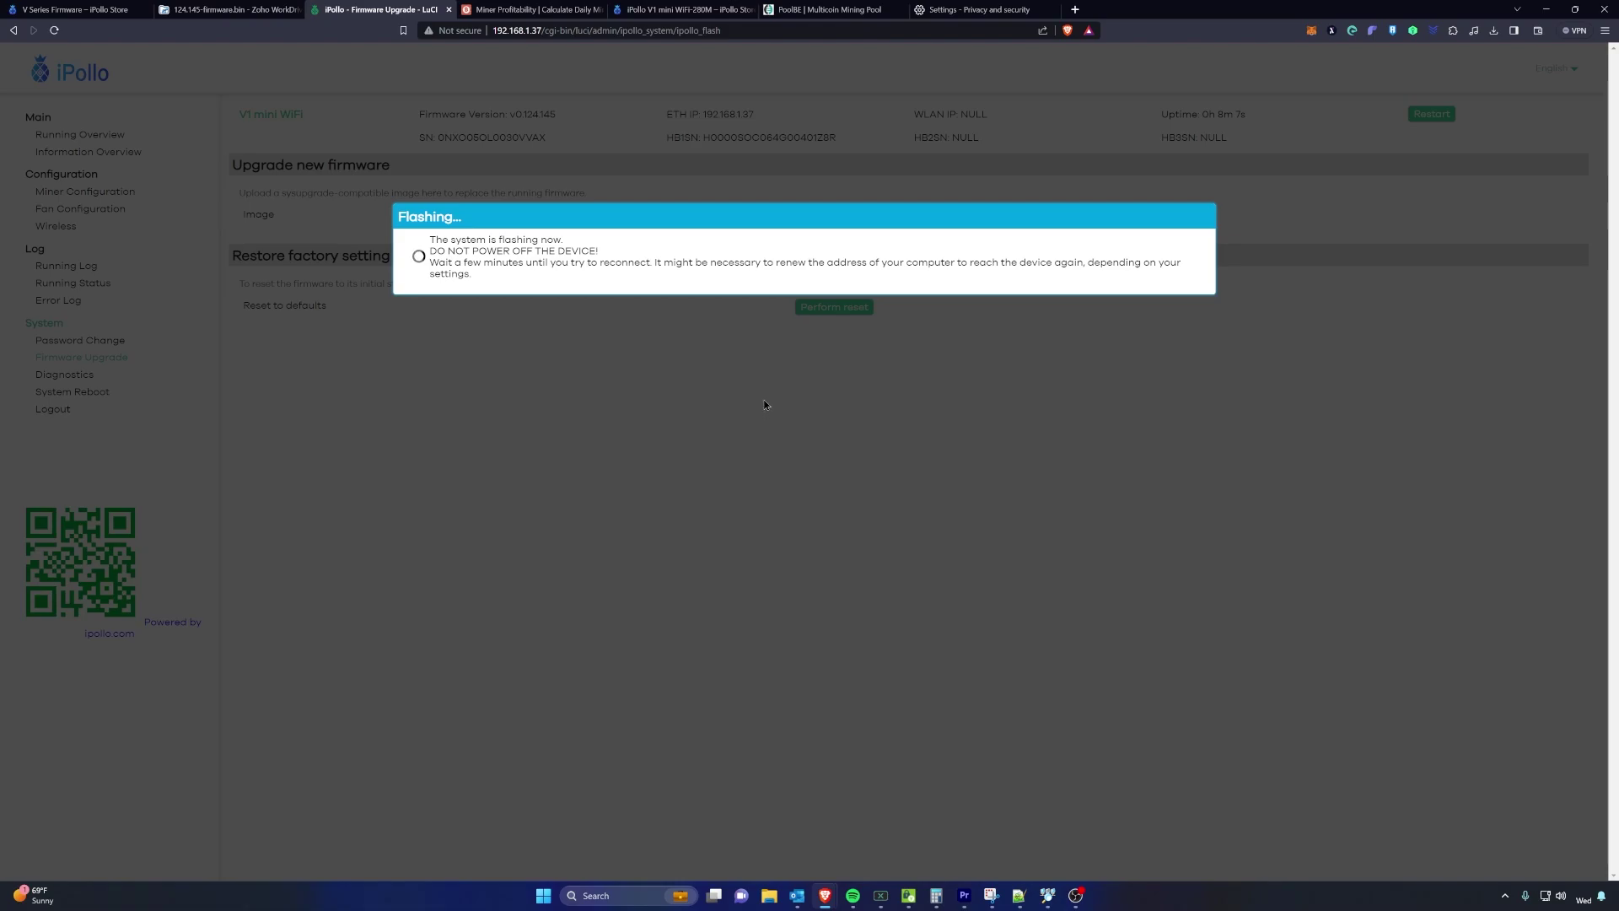
Reload the miner page, log back in, and verify firmware version v0.124.145.
left_click(55, 31)
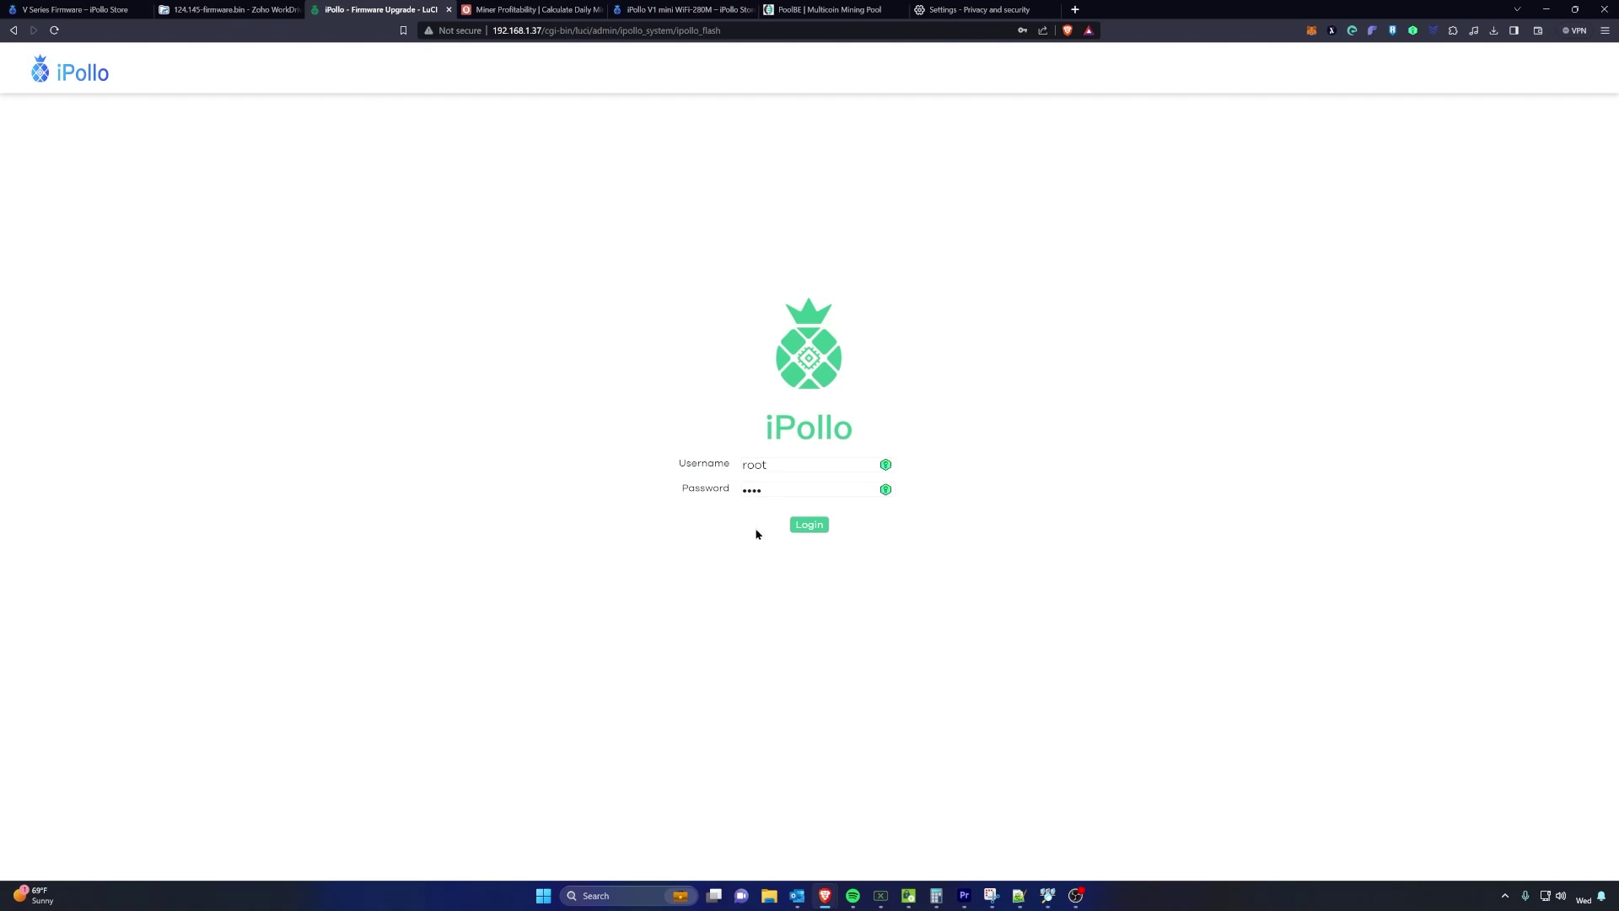
left_click(808, 525)
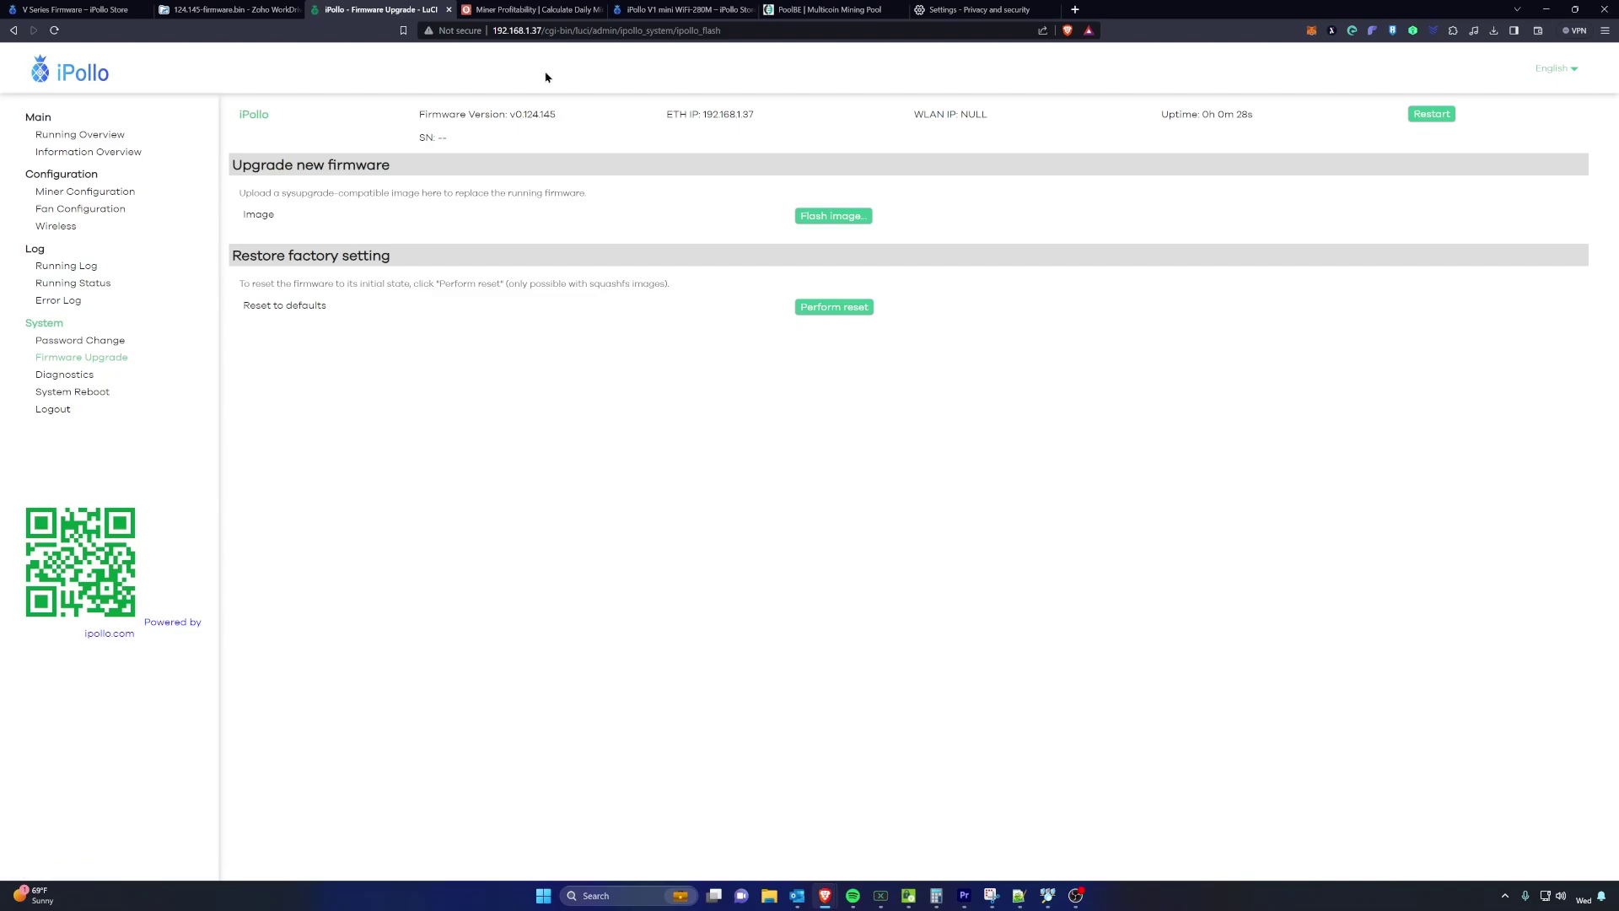
left_click_drag(593, 120, 516, 119)
left_click(578, 123)
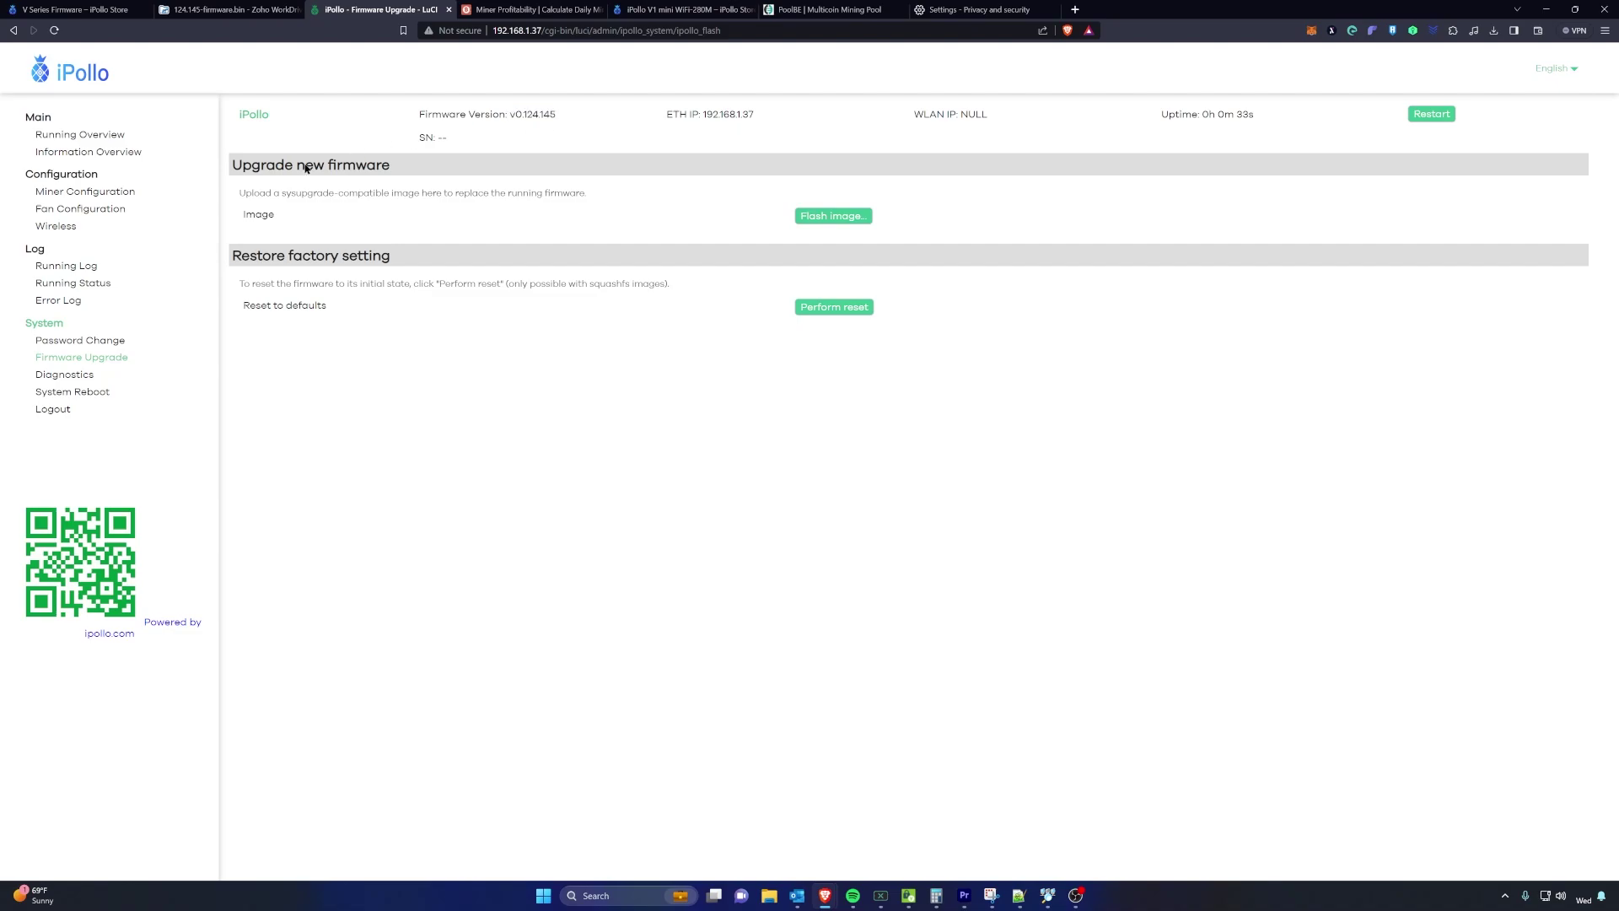
Check Miner Configuration: Pool 1 address, worker wallet, and ETCHASH kept as the coin.
left_click(103, 195)
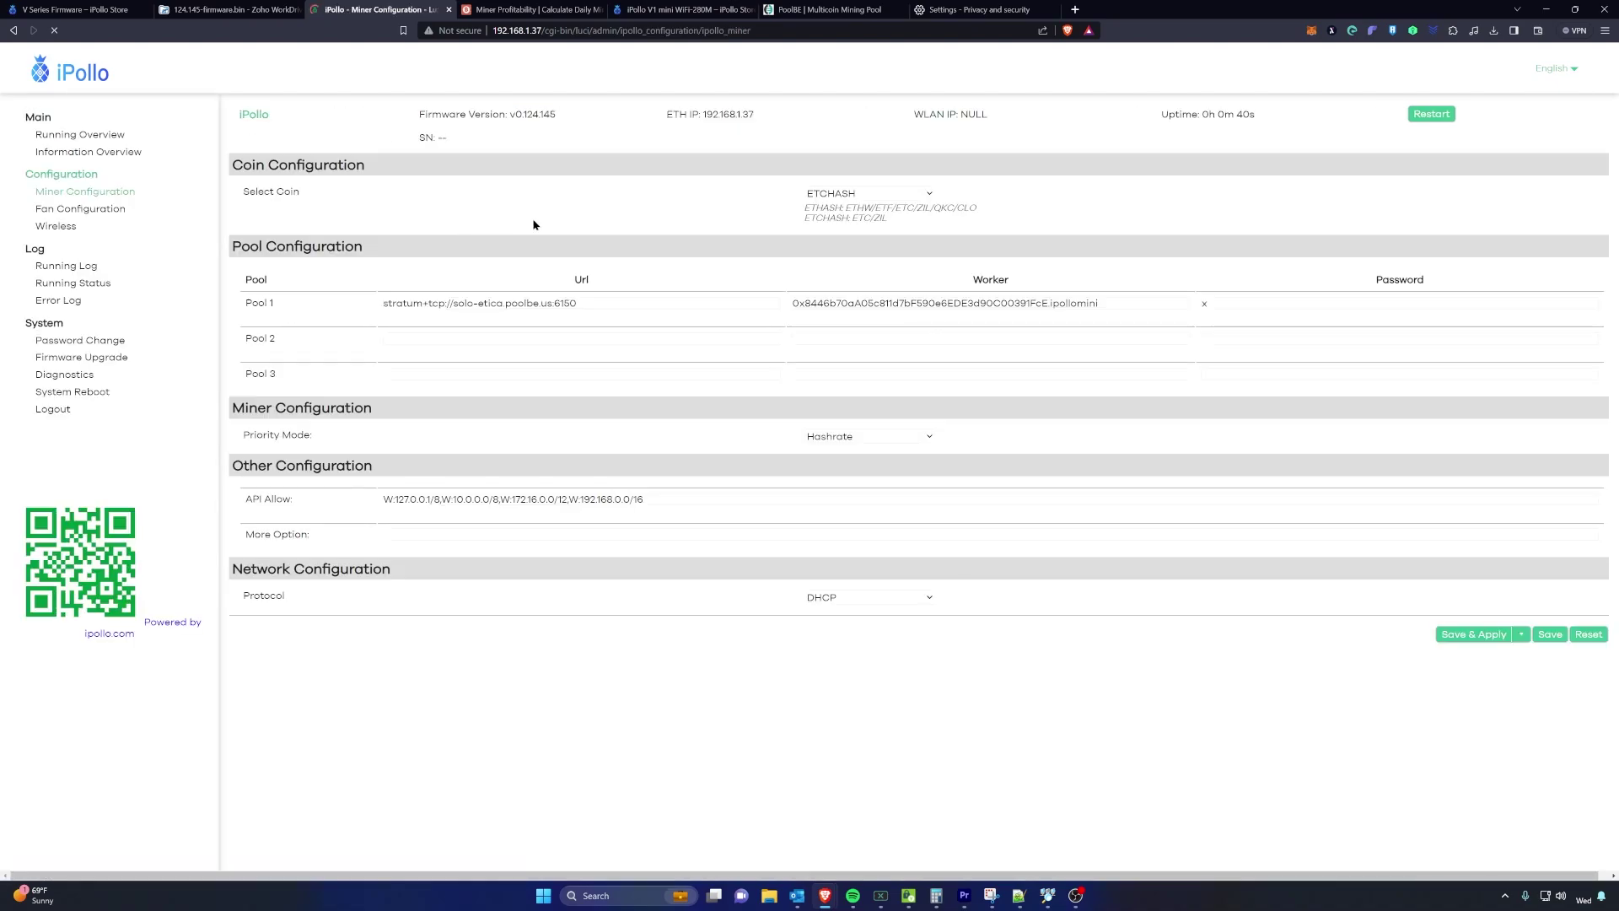
left_click(458, 302)
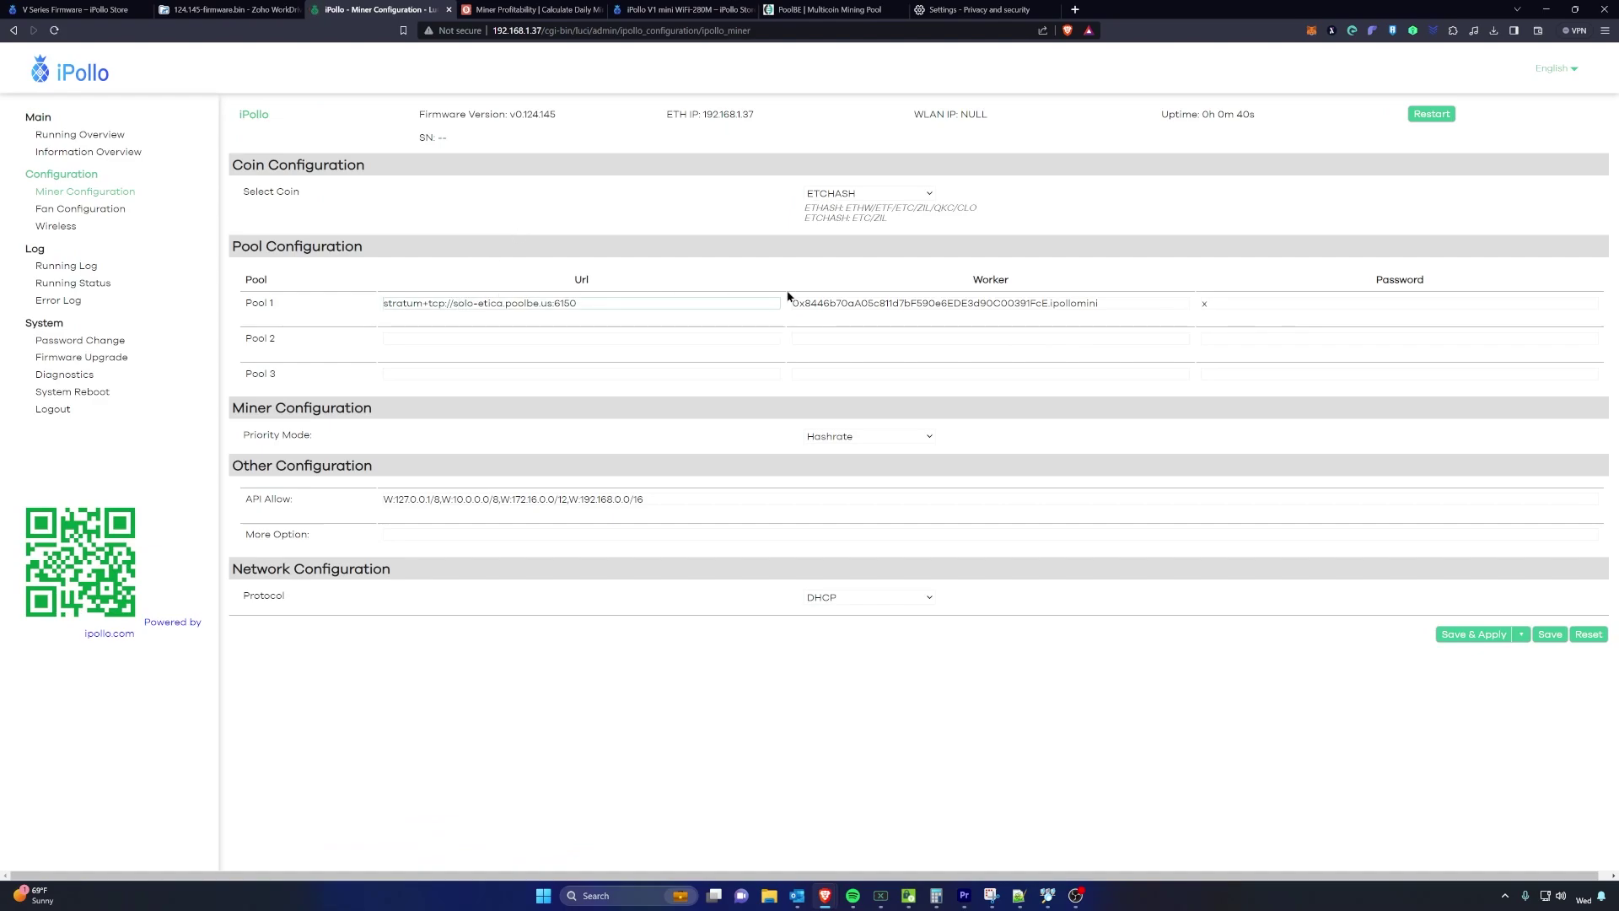
left_click(899, 303)
left_click(839, 194)
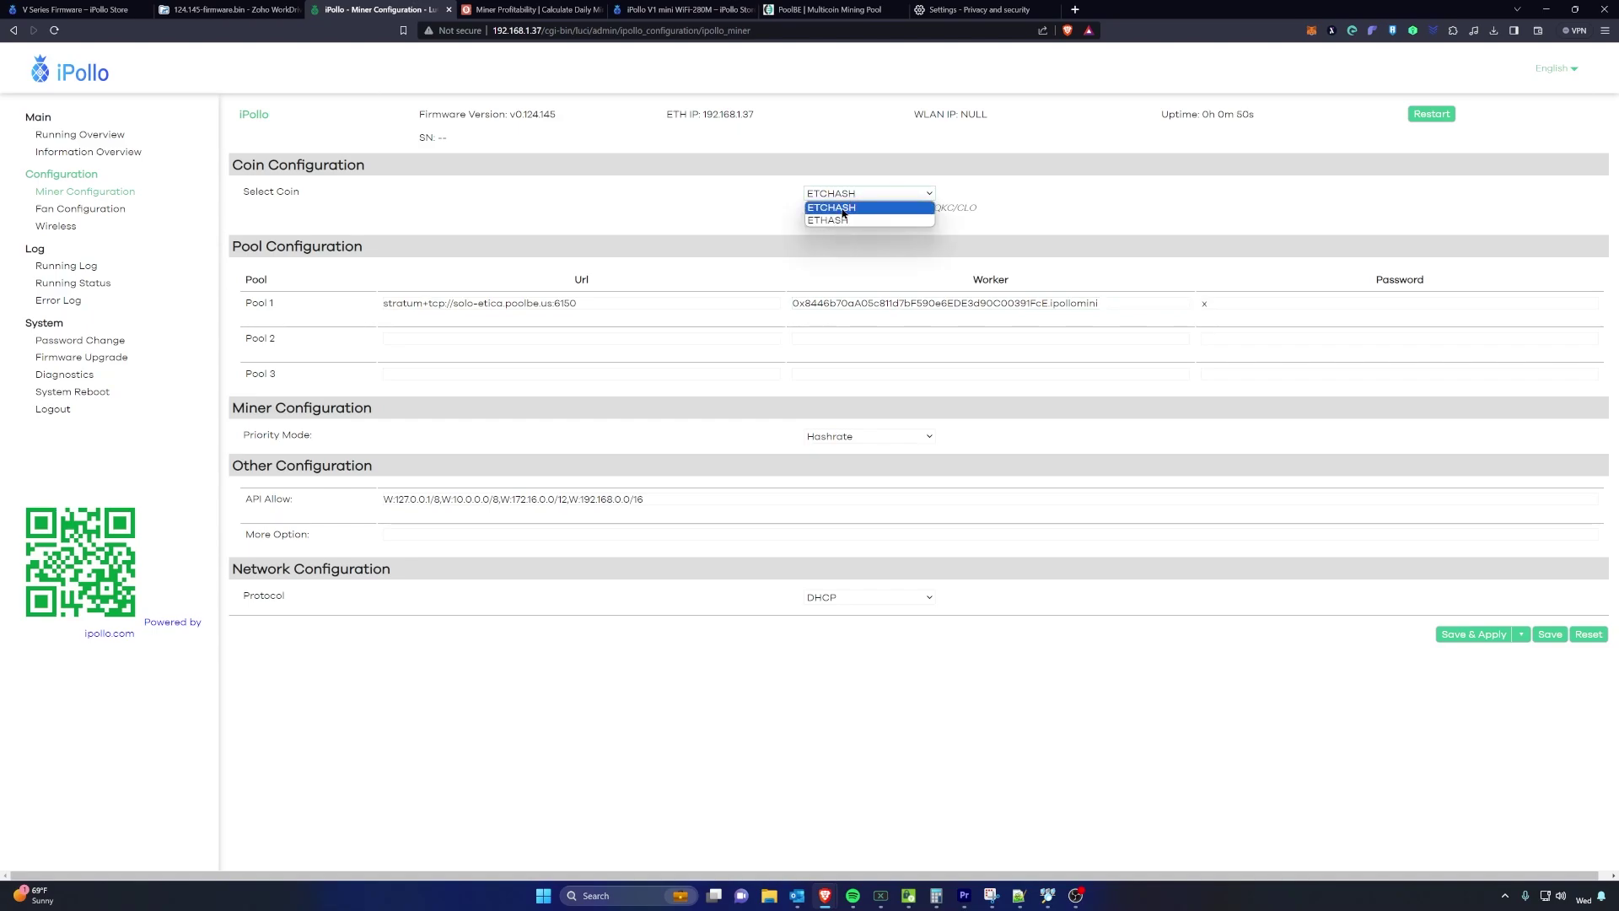
left_click(843, 209)
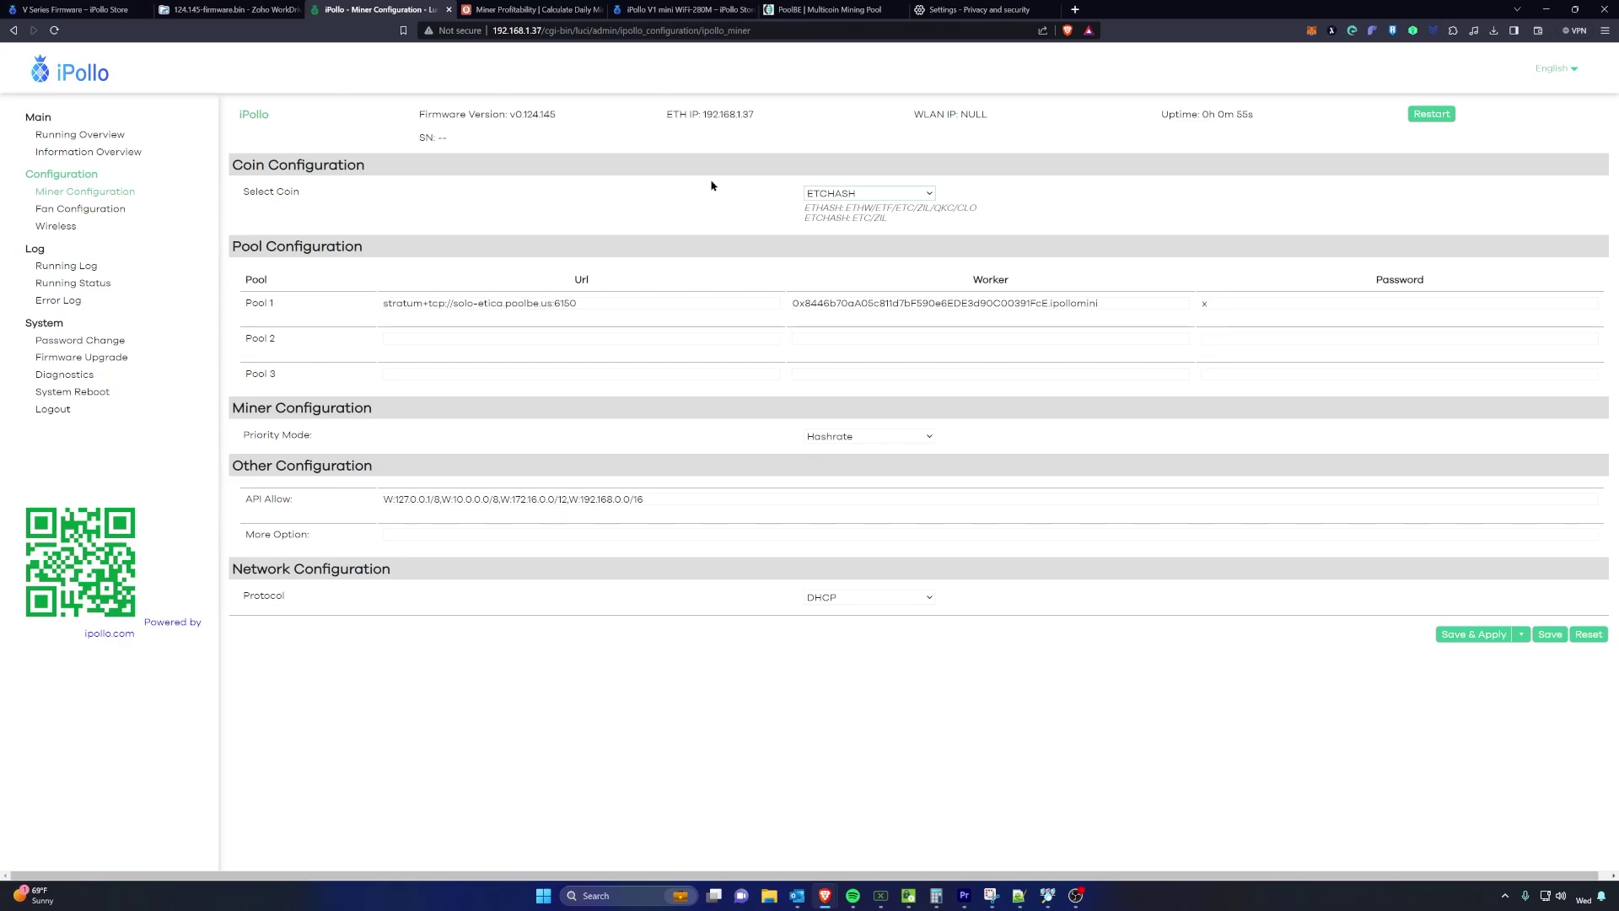
Review PoolBE solo-etica stats: worker at 171.80 MH/s, 263.49 MH/s over 6 hours.
left_click(850, 15)
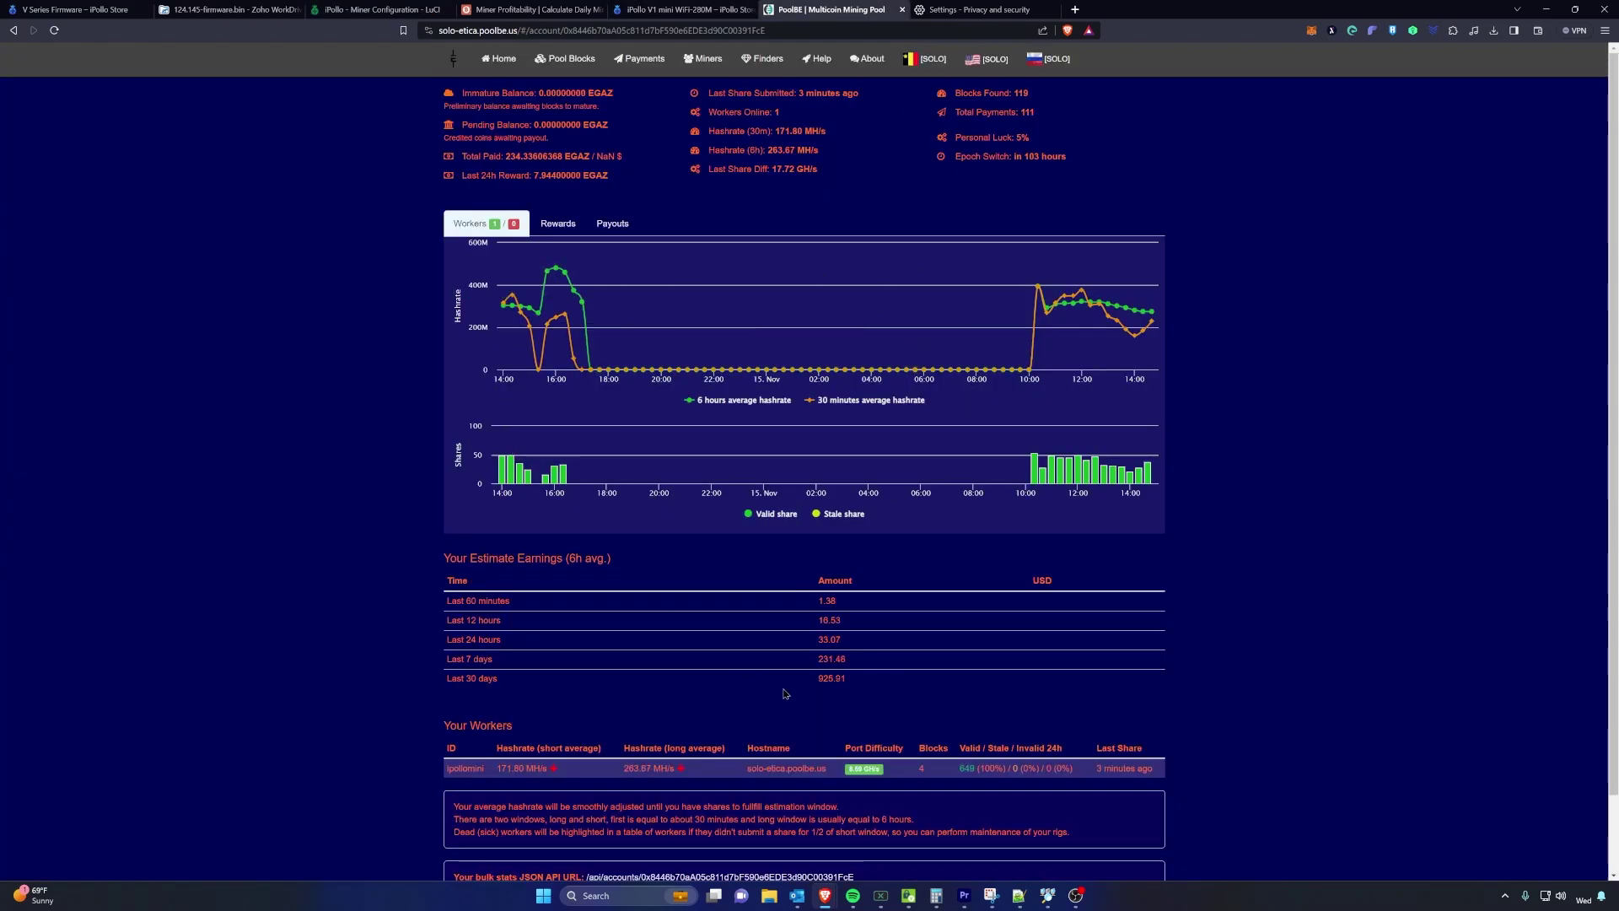
scroll(797, 679, "down", 1)
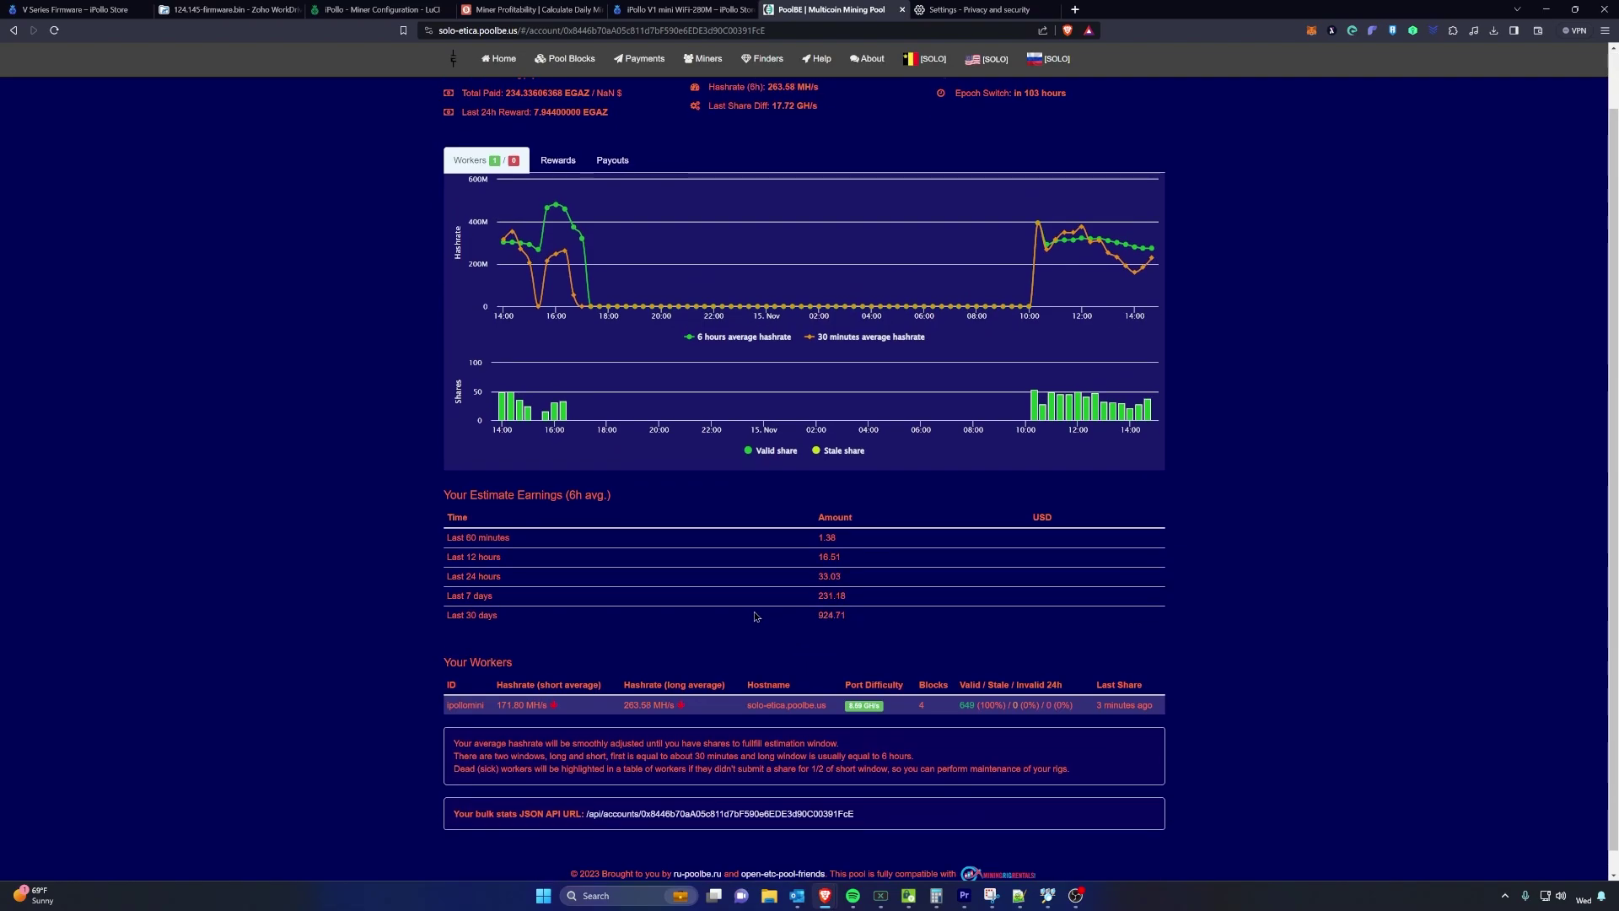
scroll(755, 617, "up", 1)
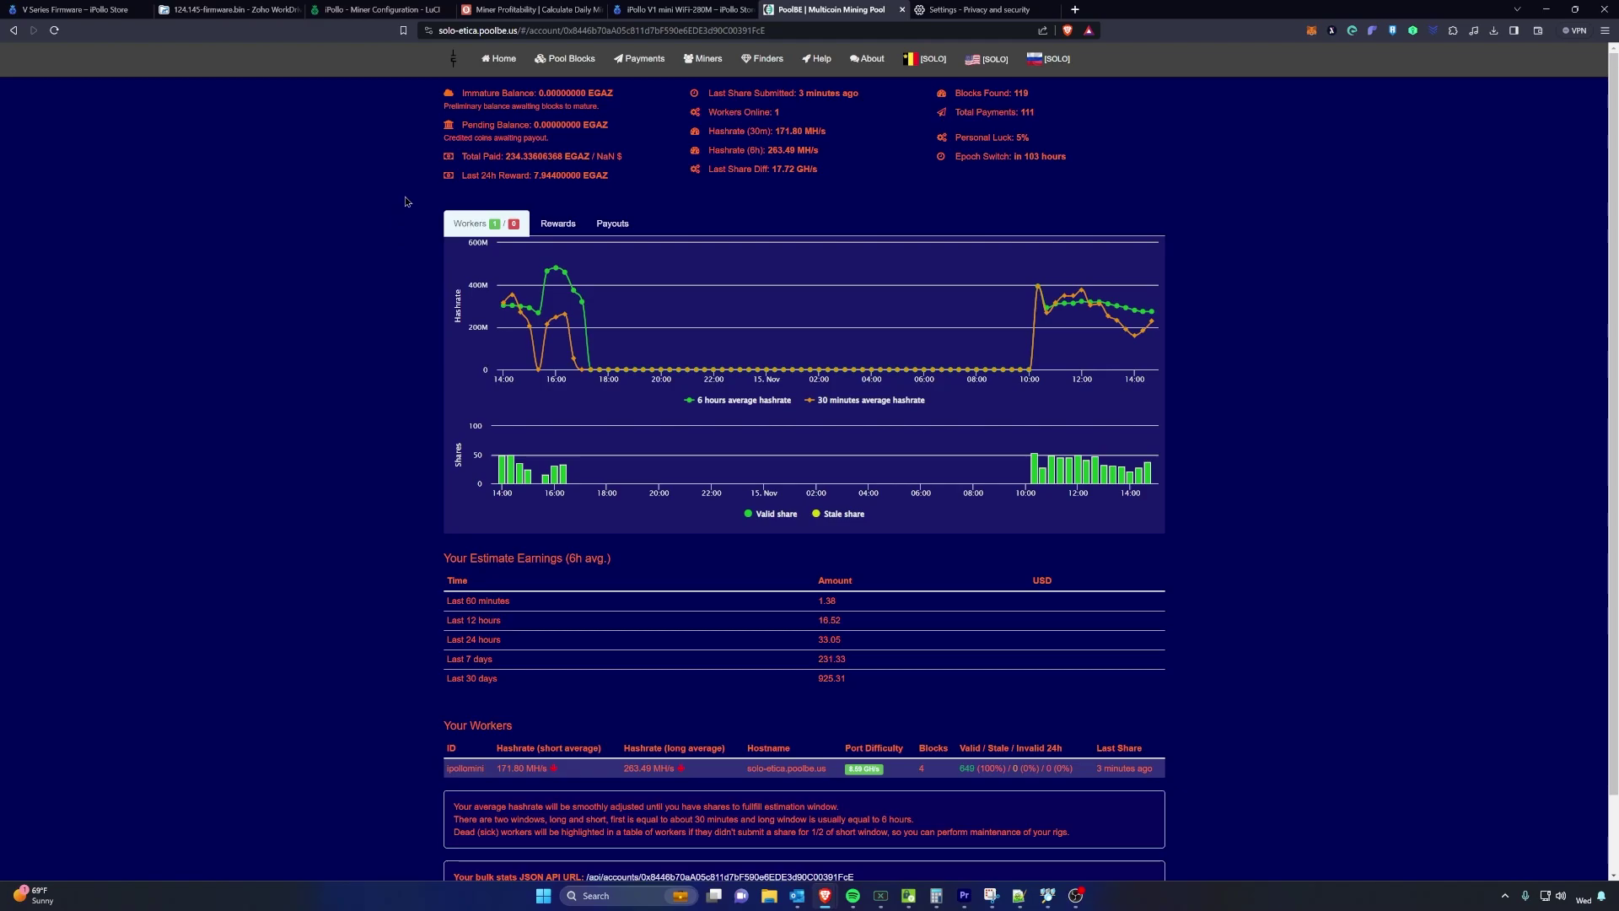
Review the miner profitability table, then view the $409.00 iPollo V1 mini WiFi-280M product page.
left_click(529, 16)
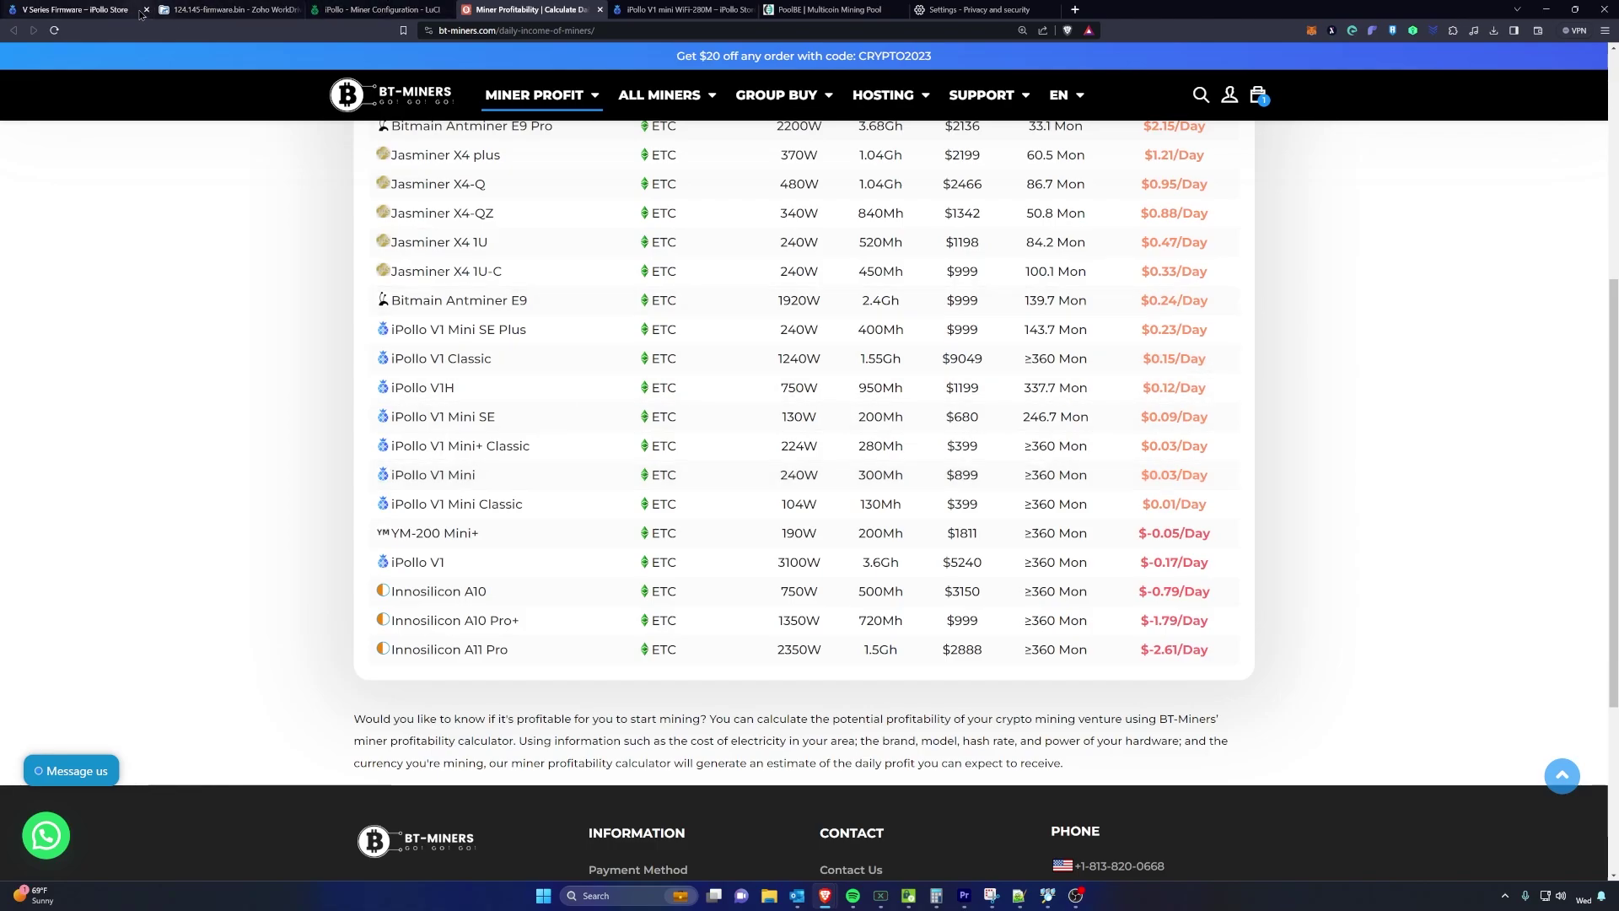
left_click(690, 11)
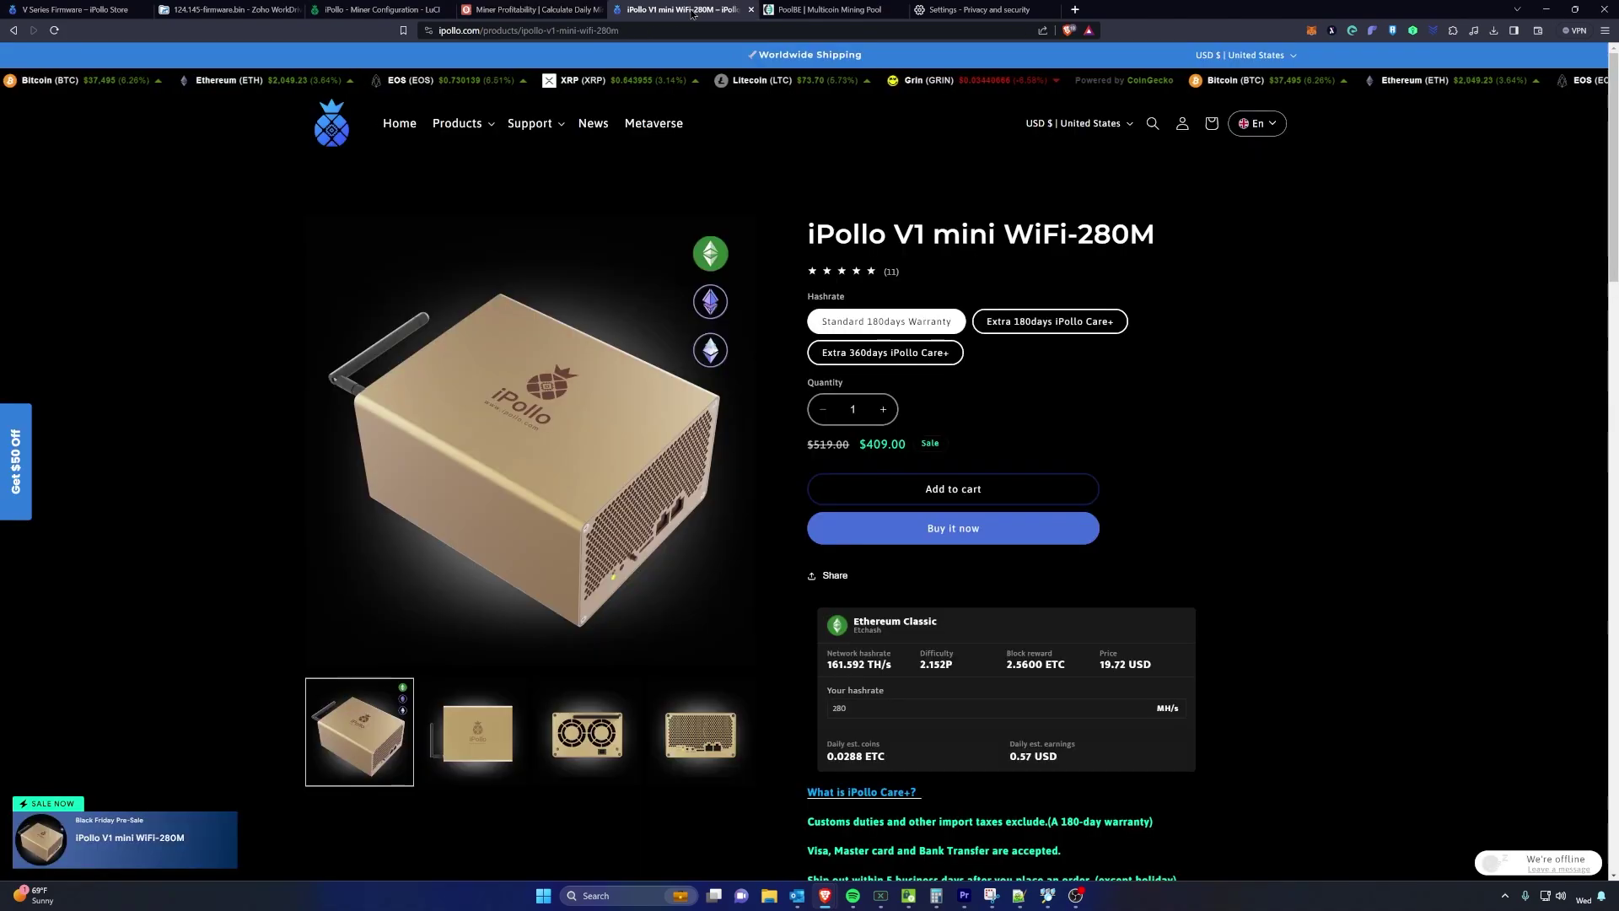